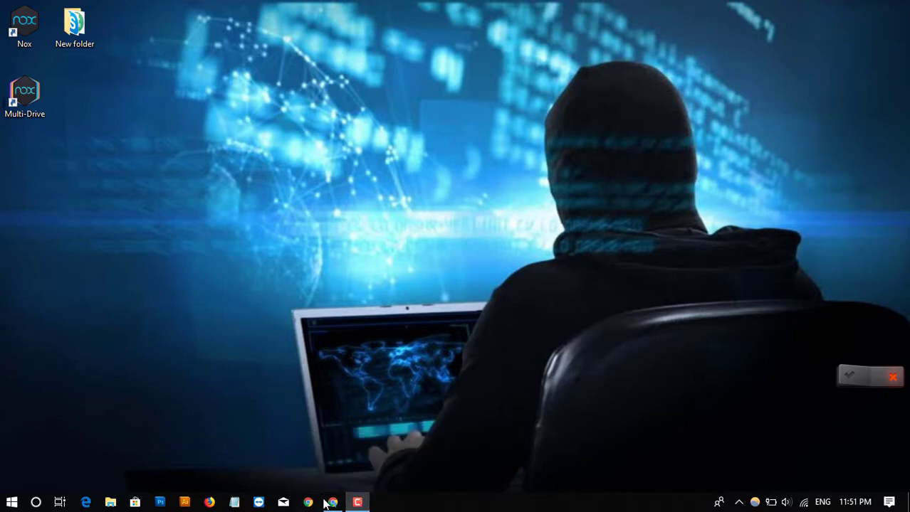
- Launch Chrome and open a browser window under the first listed user profile
{"action": "left_click", "coordinate": [306, 504]}
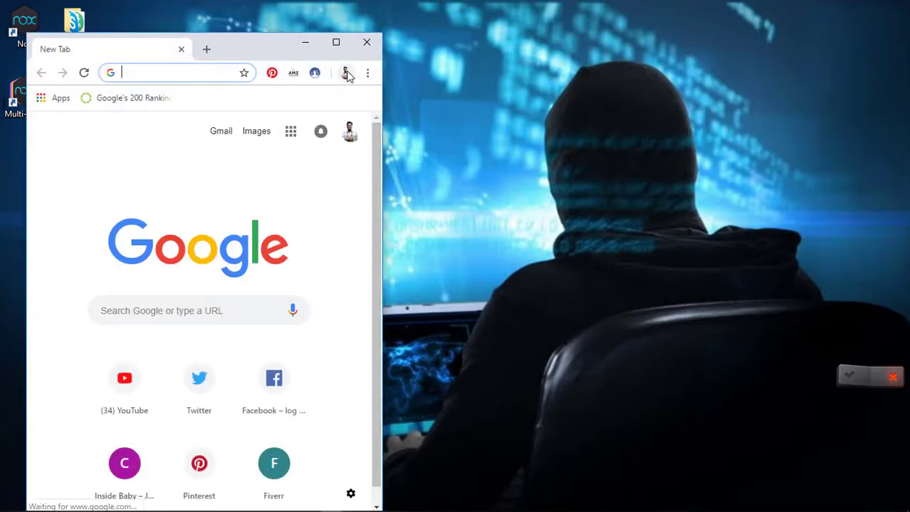
{"action": "left_click", "coordinate": [346, 73]}
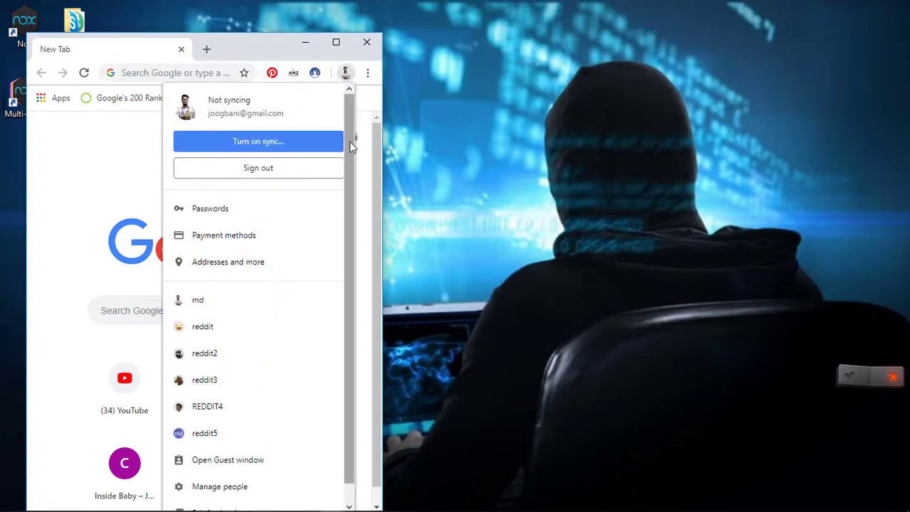
{"action": "left_click", "coordinate": [210, 298]}
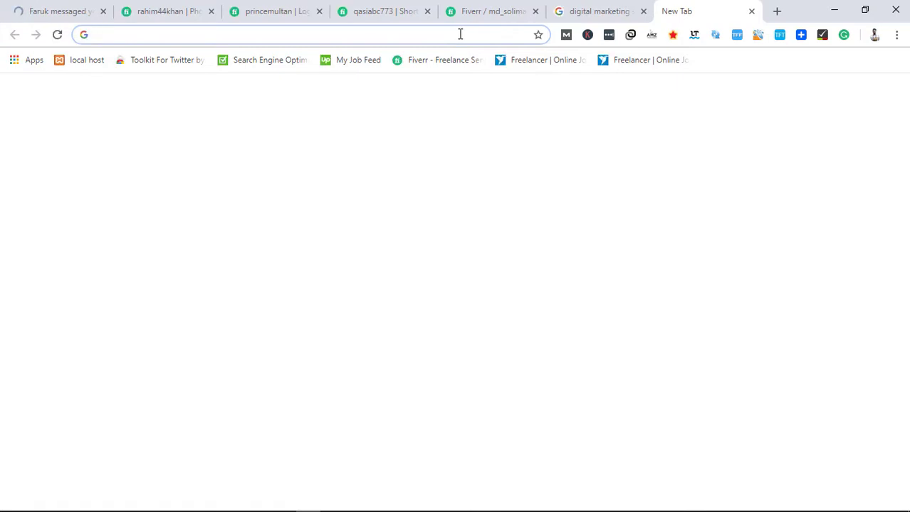
- Load the WordPress admin address ctgchoice.com/wp-admin
{"action": "type", "text": "ct"}
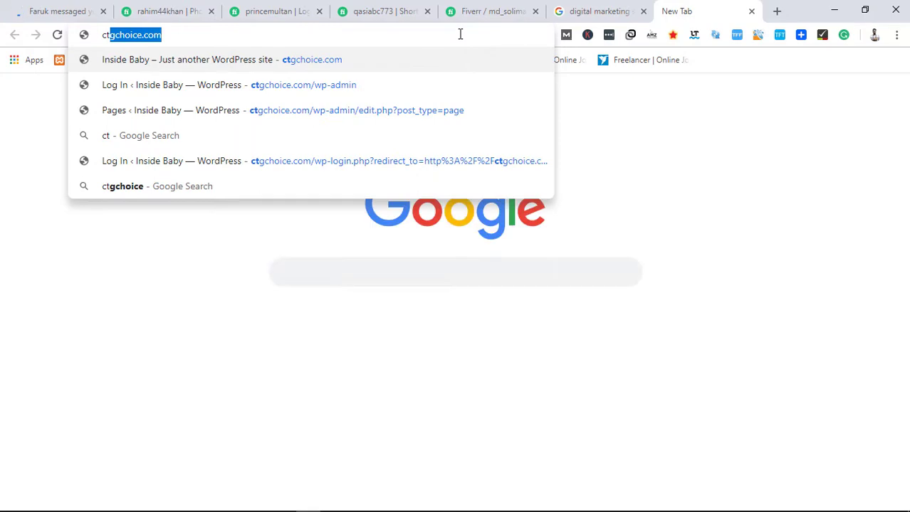
{"action": "key", "text": "Down"}
{"action": "key", "text": "Return"}
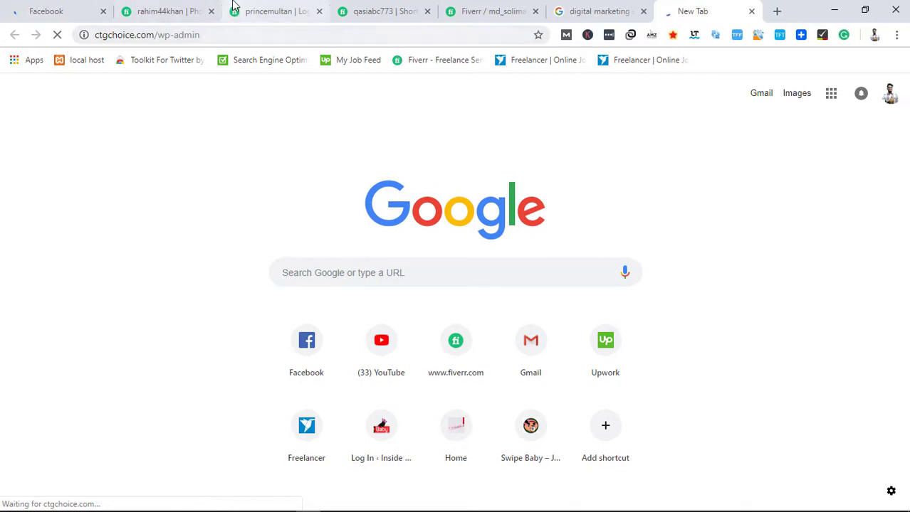
- Close the six other browser tabs, keeping only the one that is loading ctgchoice.com/wp-admin
{"action": "left_click", "coordinate": [104, 12]}
{"action": "left_click", "coordinate": [104, 11]}
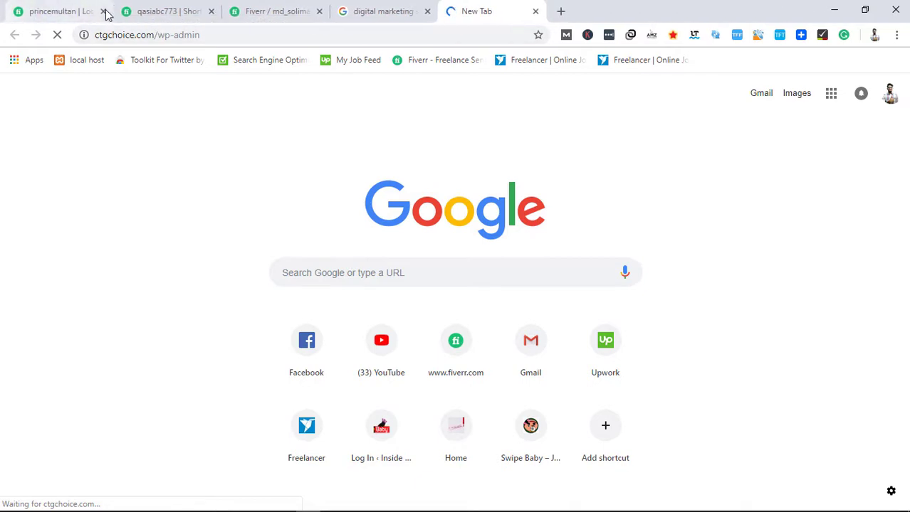
{"action": "left_click", "coordinate": [102, 11]}
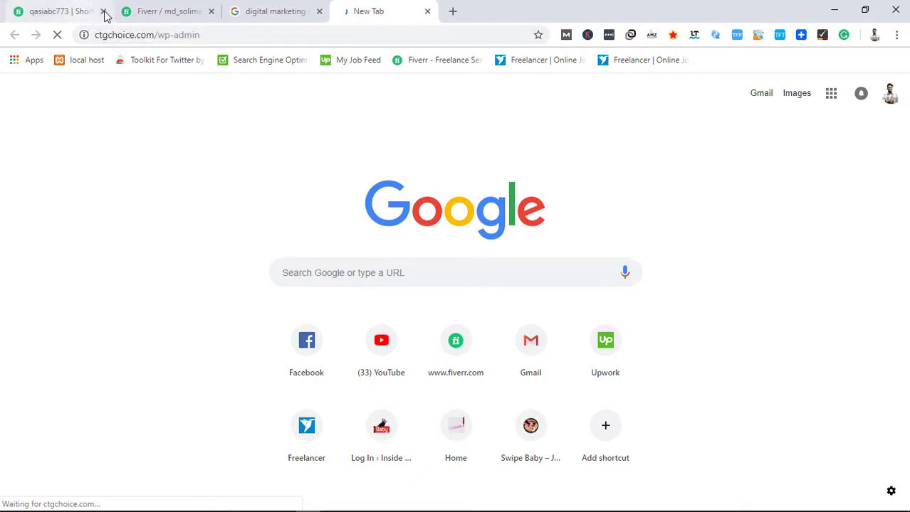
{"action": "left_click", "coordinate": [103, 11]}
{"action": "left_click", "coordinate": [104, 12]}
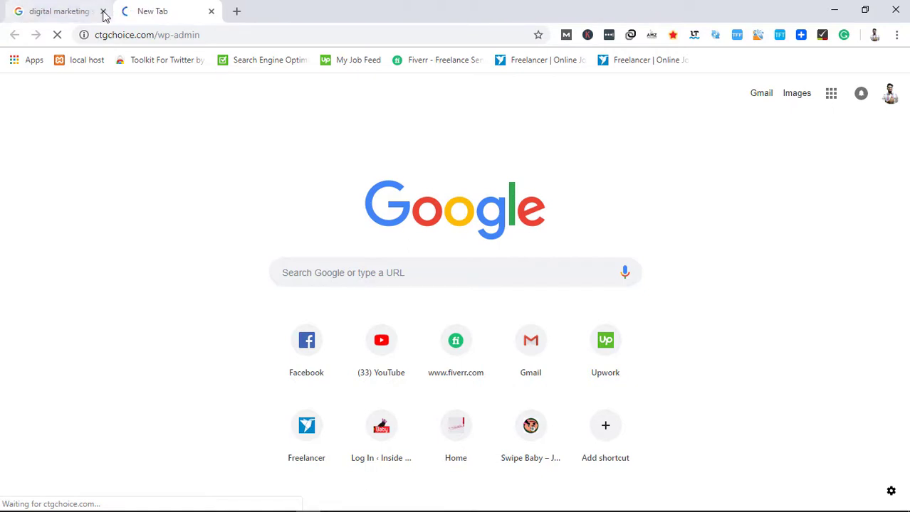
{"action": "left_click", "coordinate": [102, 12]}
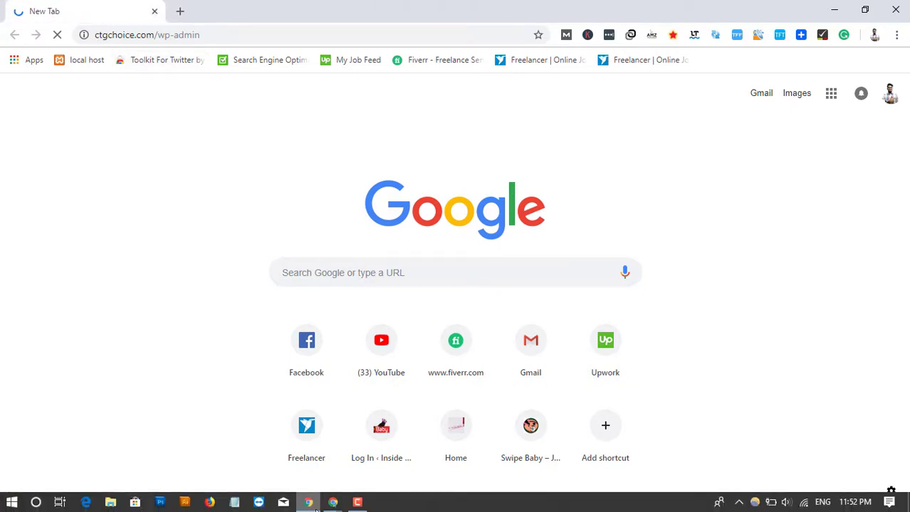
- Close the small spare Chrome window and dismiss the Pinterest notification
{"action": "mouse_move", "coordinate": [341, 498]}
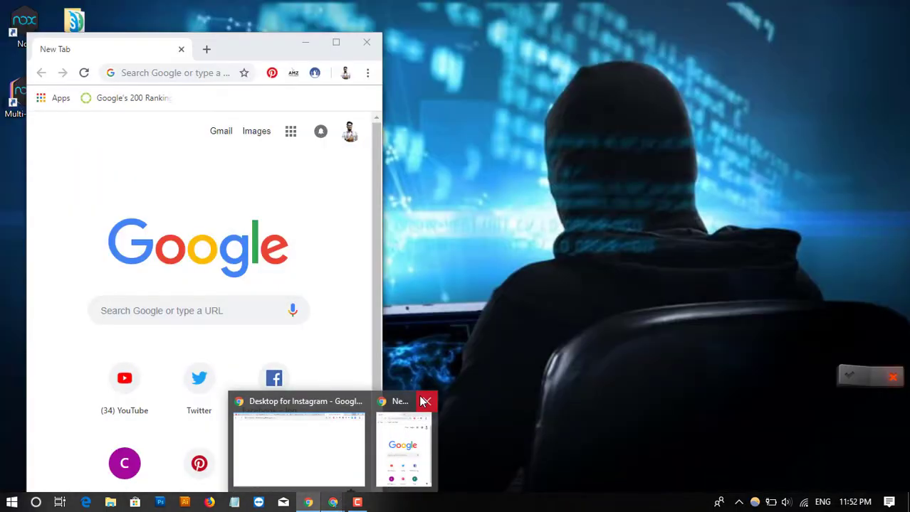
{"action": "left_click", "coordinate": [425, 402]}
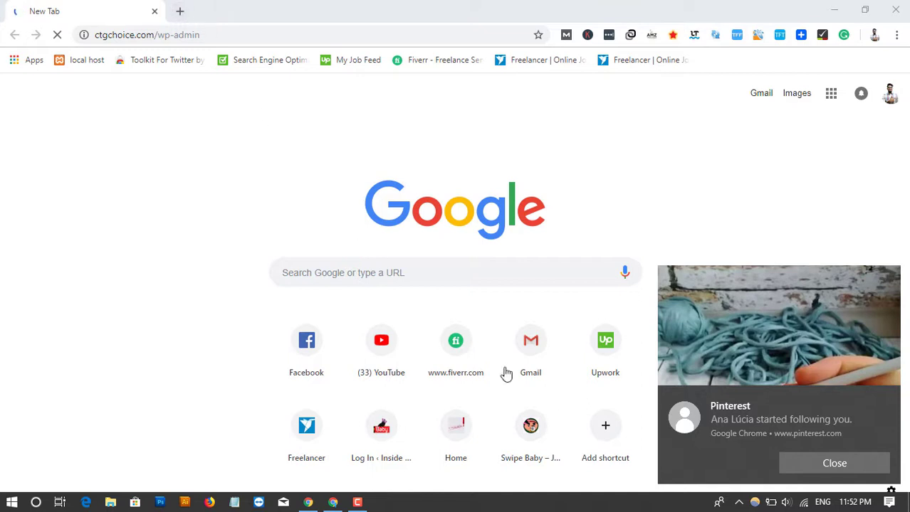
{"action": "left_click", "coordinate": [822, 471]}
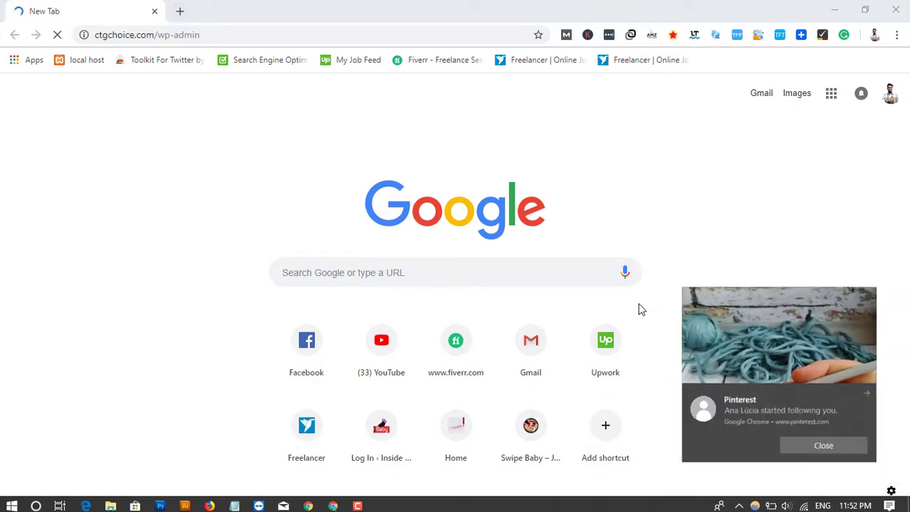
- Open the website ctgchoice.com in a new browser tab
{"action": "left_click", "coordinate": [181, 15]}
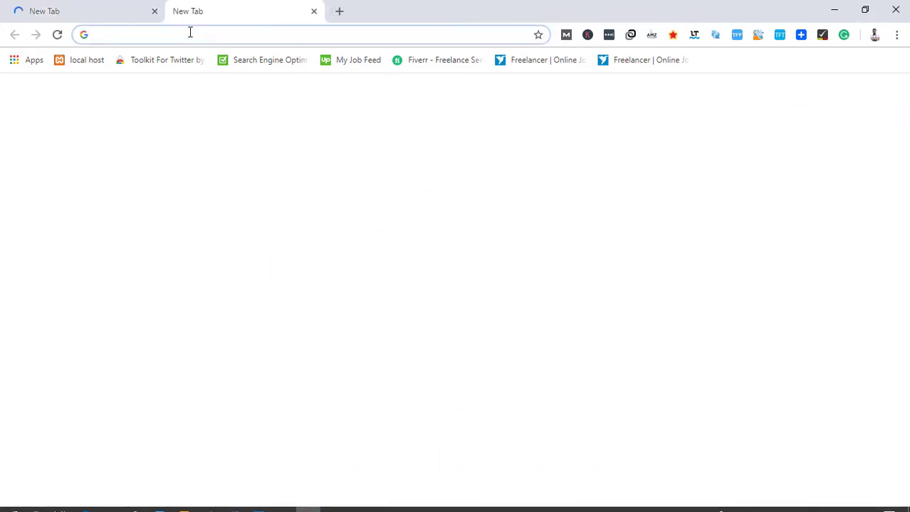
{"action": "type", "text": "ctgchoice.com"}
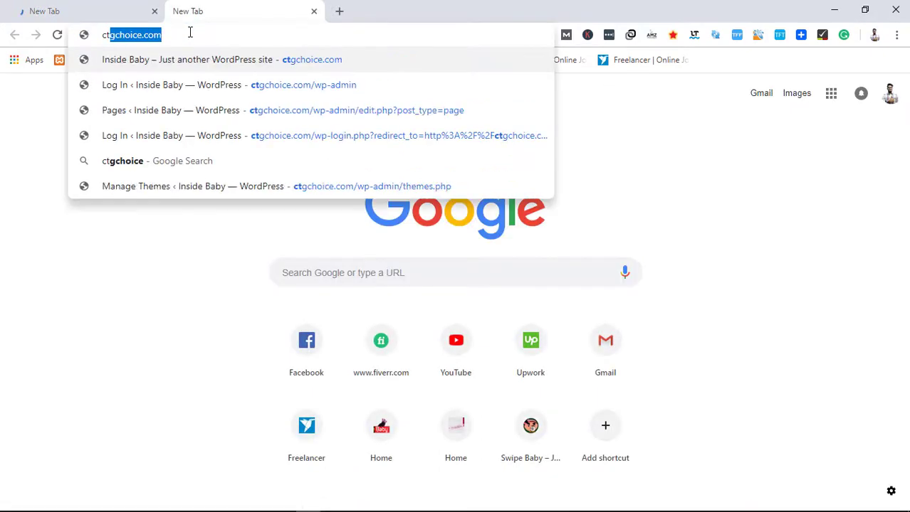
{"action": "key", "text": "Return"}
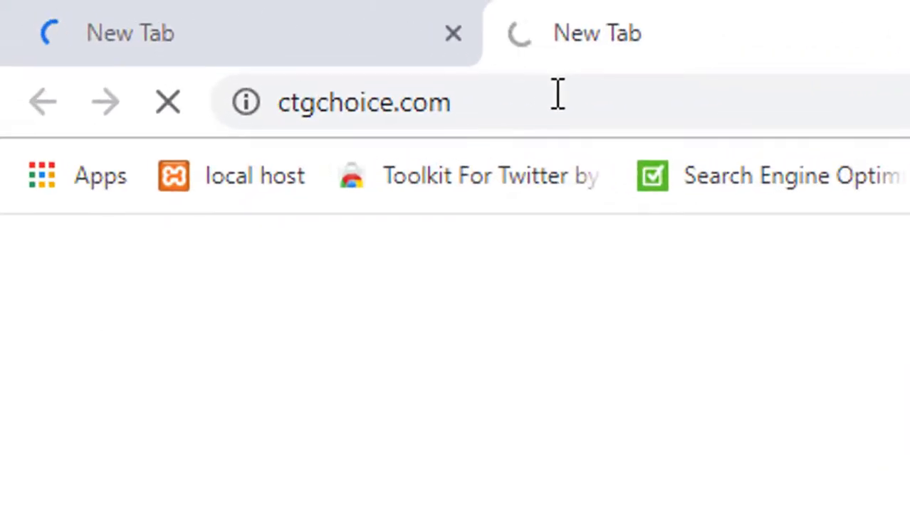
- Go to the site's WordPress admin login page and log in with the prefilled credentials
{"action": "left_click", "coordinate": [744, 110]}
{"action": "left_click", "coordinate": [742, 116]}
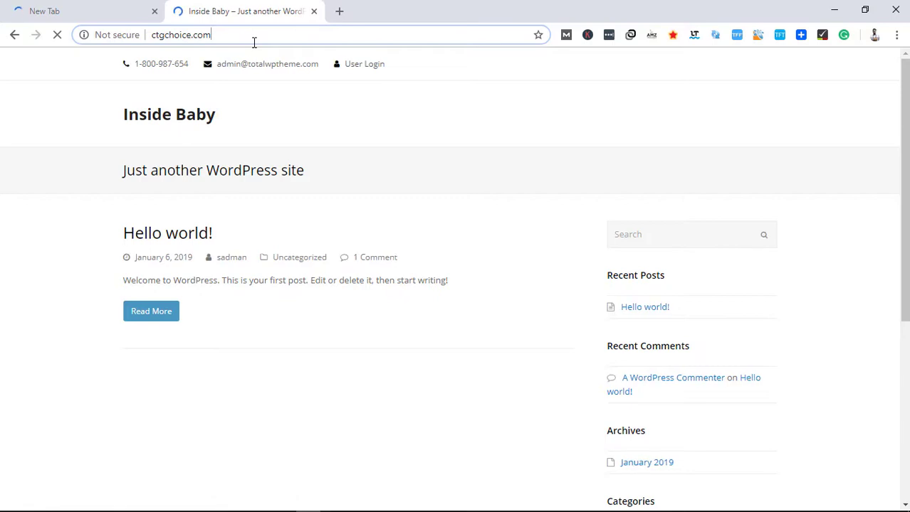
{"action": "type", "text": "/"}
{"action": "key", "text": "Down"}
{"action": "key", "text": "Return"}
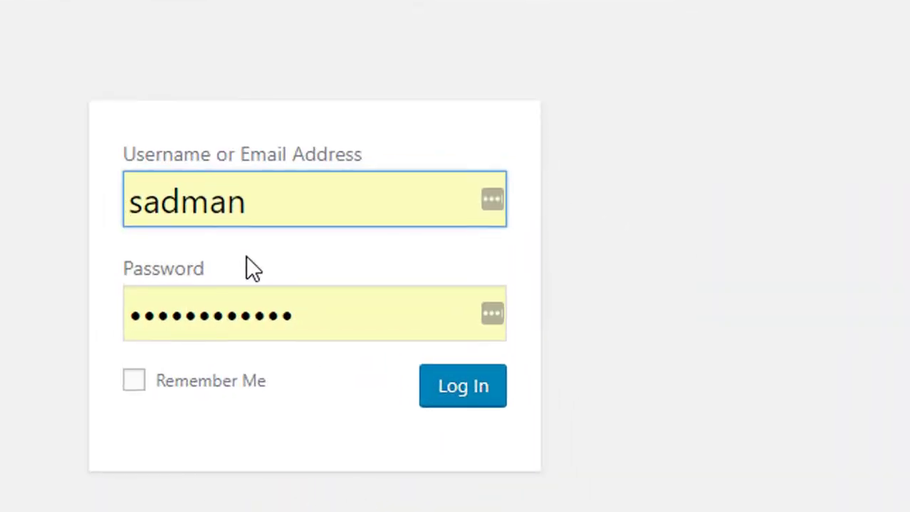
{"action": "left_click", "coordinate": [452, 386]}
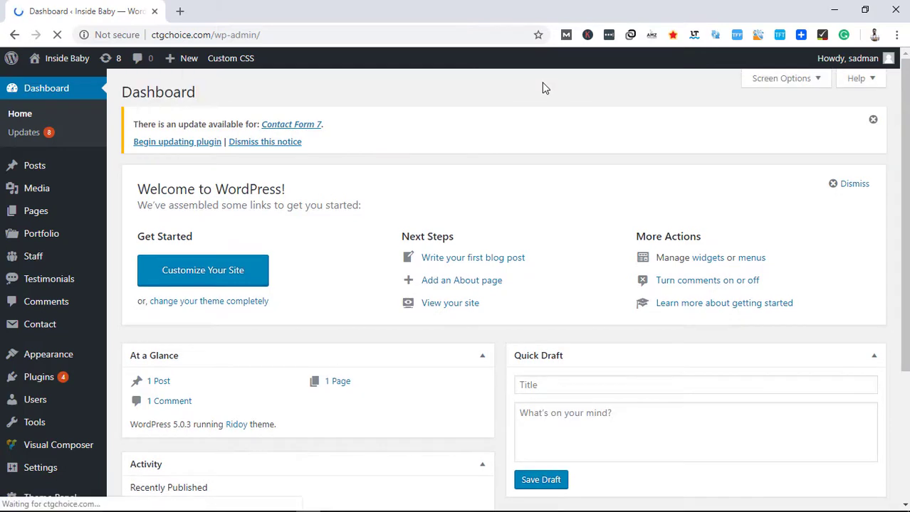
- Open the list of all pages and move the draft Privacy Policy page to the trash
{"action": "scroll", "coordinate": [51, 292], "scroll_direction": "down", "scroll_amount": 4}
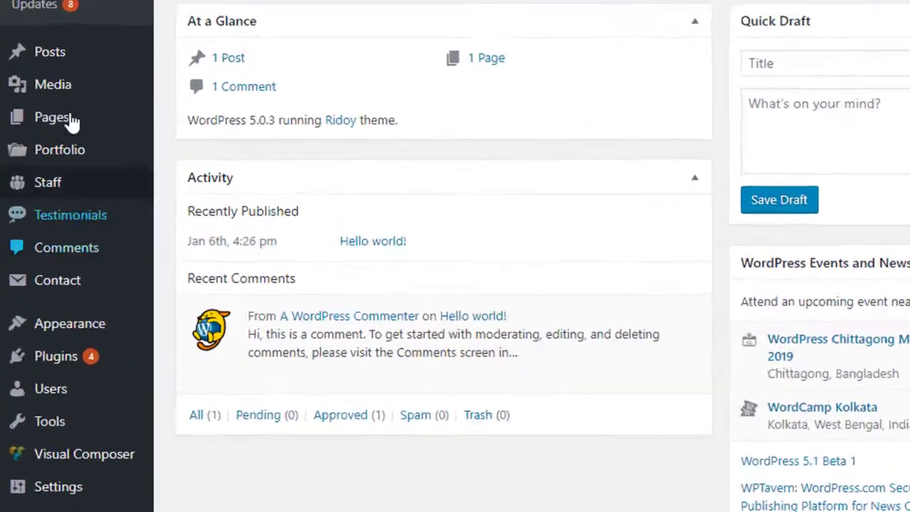
{"action": "mouse_move", "coordinate": [70, 117]}
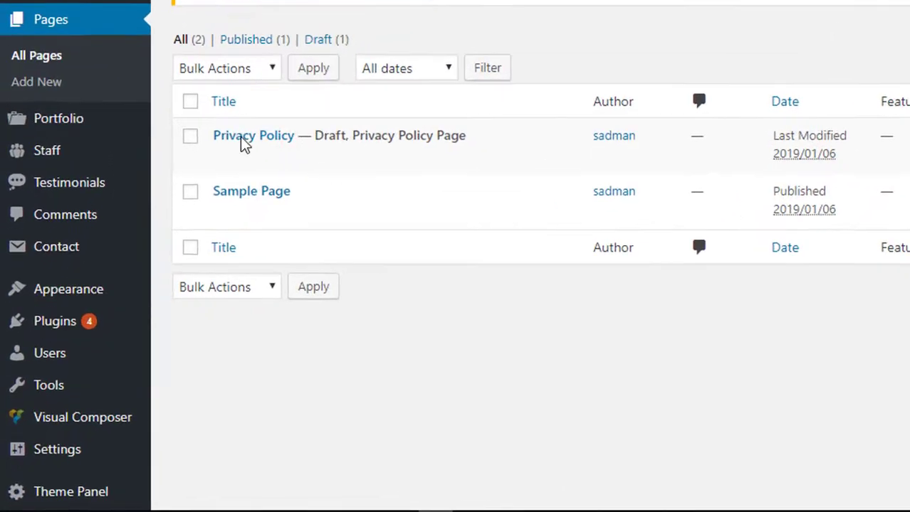
{"action": "mouse_move", "coordinate": [145, 250]}
{"action": "left_click", "coordinate": [196, 128]}
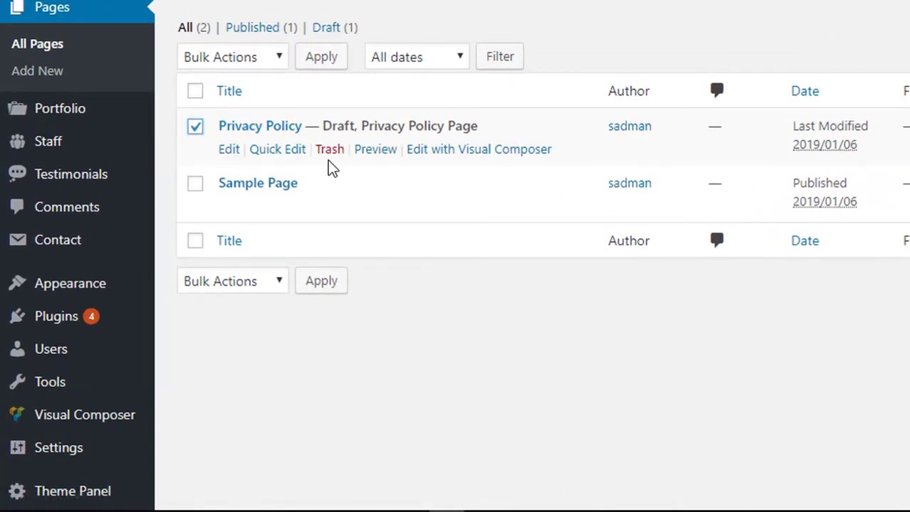
{"action": "left_click", "coordinate": [333, 154]}
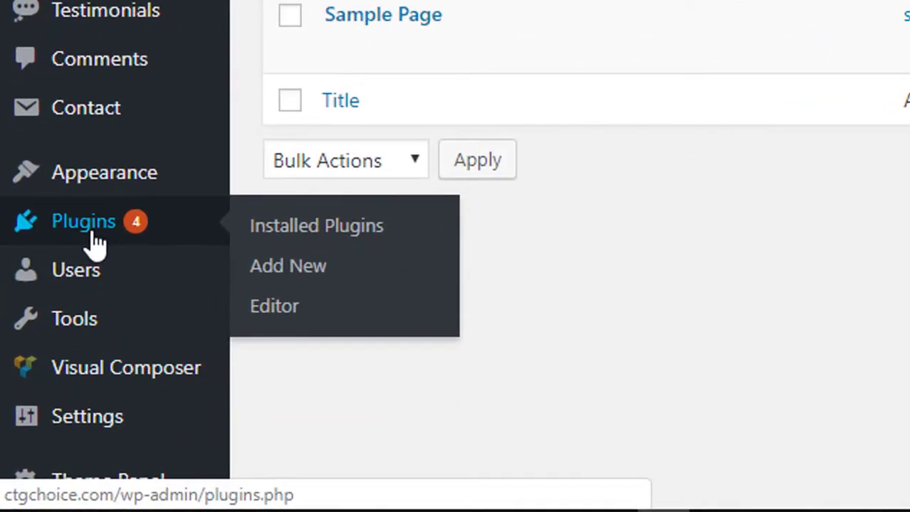
- Go to the Add Plugins page and search the plugin directory for "privacy policy"
{"action": "left_click", "coordinate": [93, 407]}
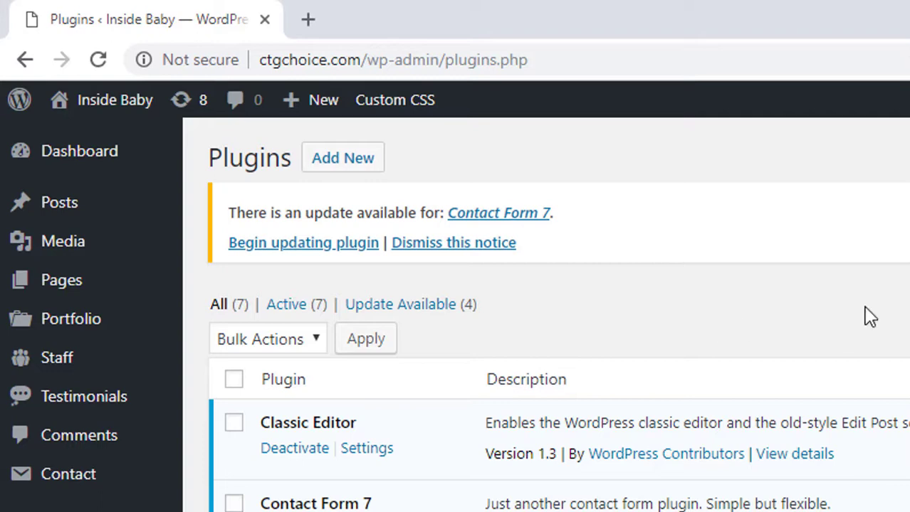
{"action": "left_click", "coordinate": [333, 165]}
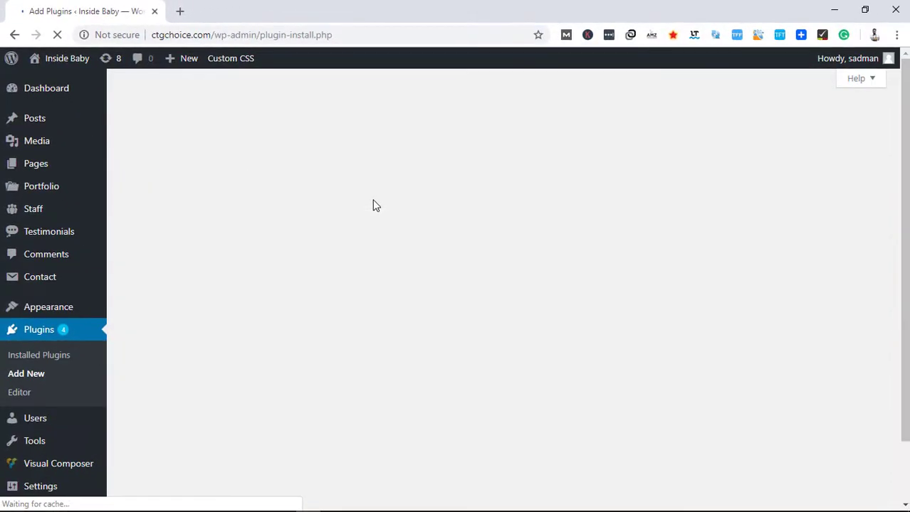
{"action": "left_click", "coordinate": [743, 175]}
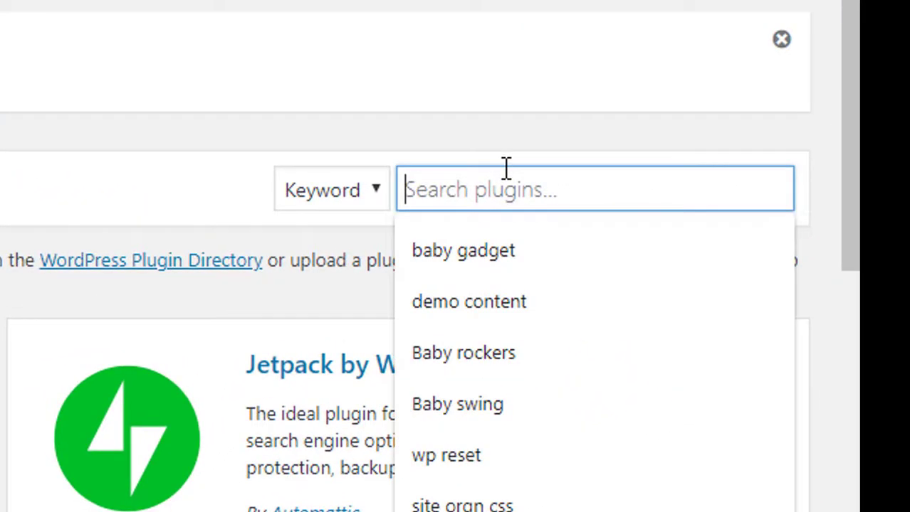
{"action": "type", "text": "pri"}
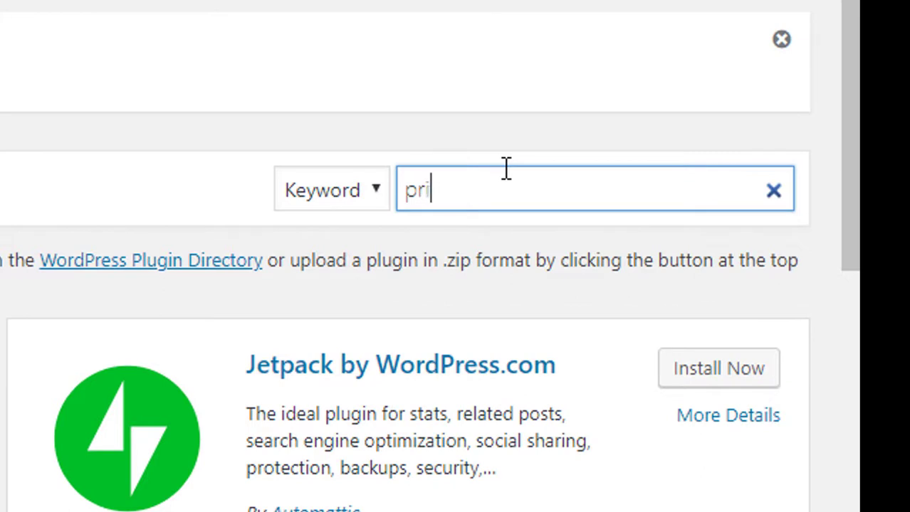
{"action": "type", "text": "va"}
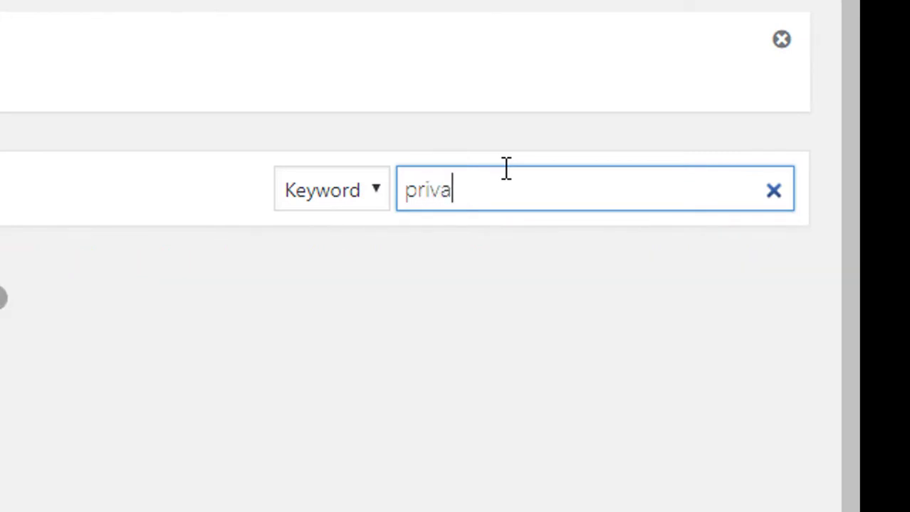
{"action": "type", "text": "cy"}
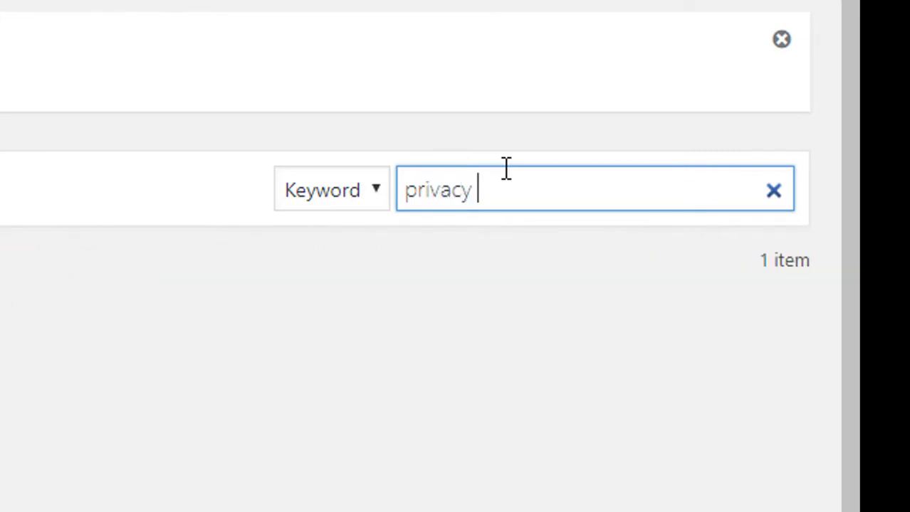
{"action": "type", "text": " p"}
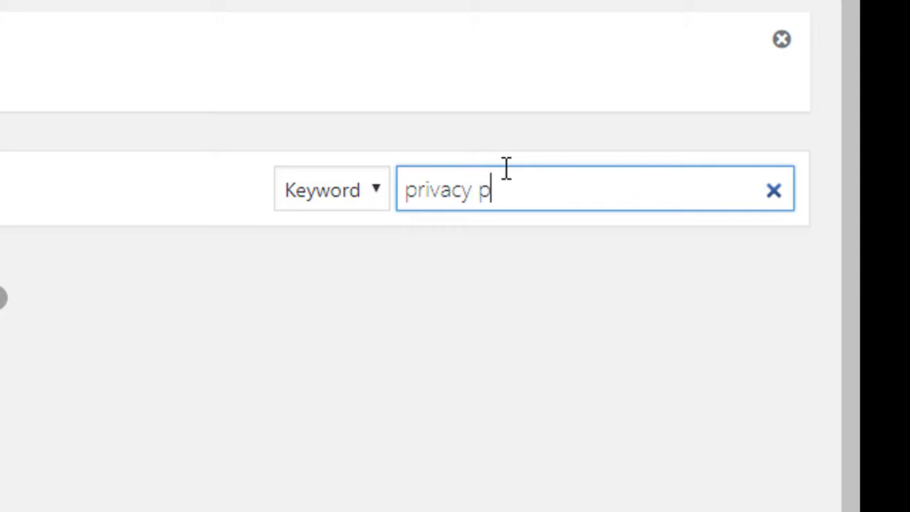
{"action": "type", "text": "olivy"}
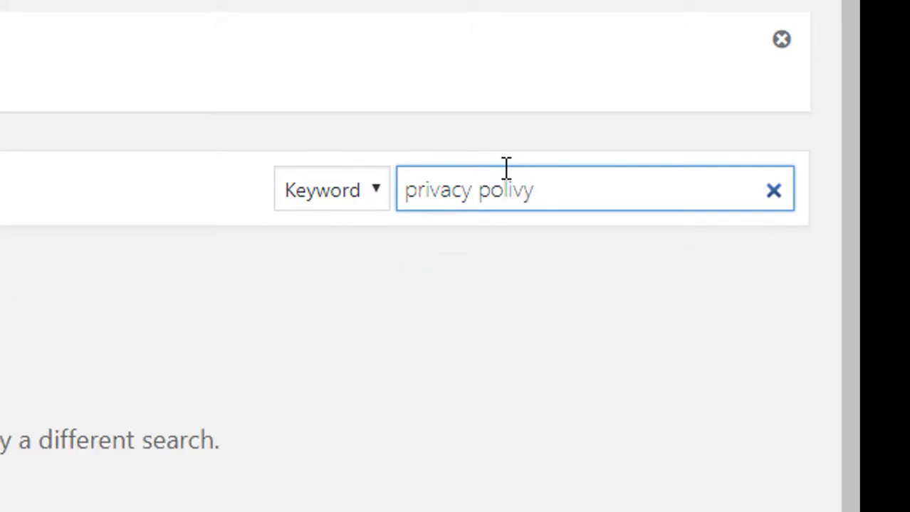
{"action": "key", "text": "BackSpace"}
{"action": "key", "text": "BackSpace"}
{"action": "type", "text": "c"}
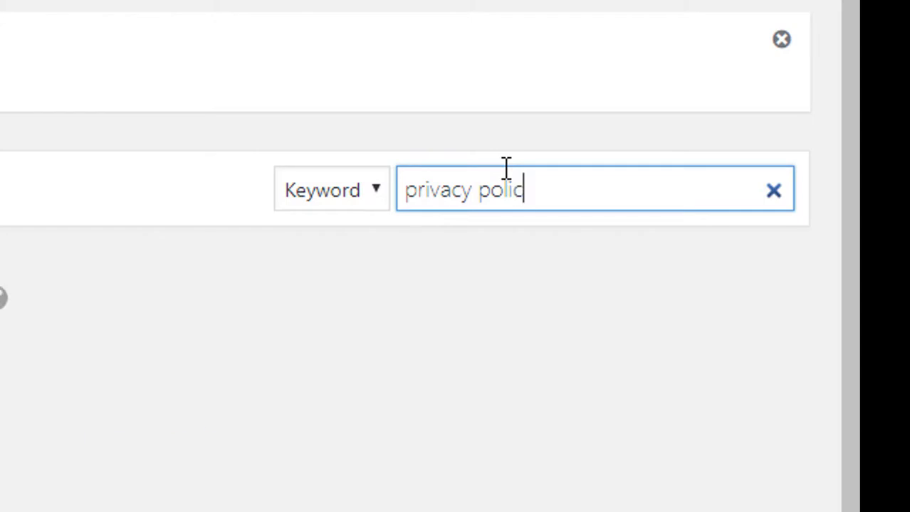
{"action": "type", "text": "y"}
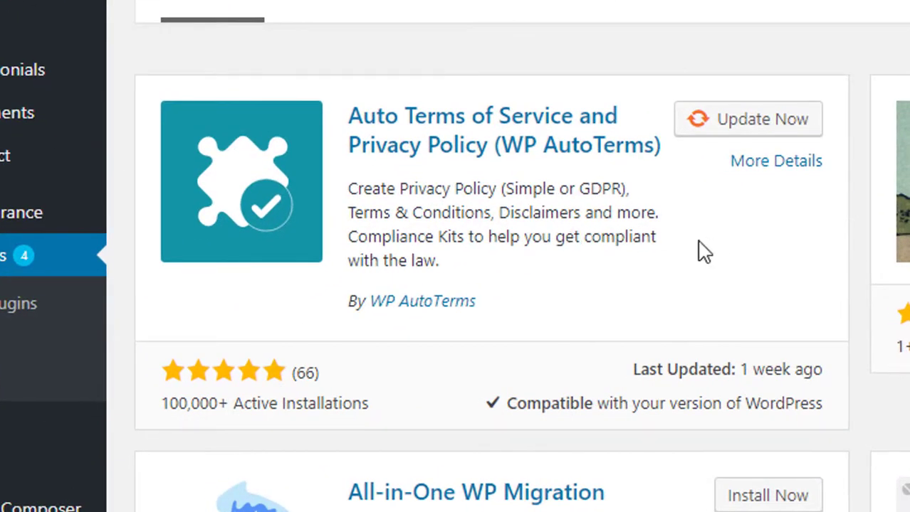
- Update the Auto Terms of Service and Privacy Policy (WP AutoTerms) plugin
{"action": "left_click", "coordinate": [699, 125]}
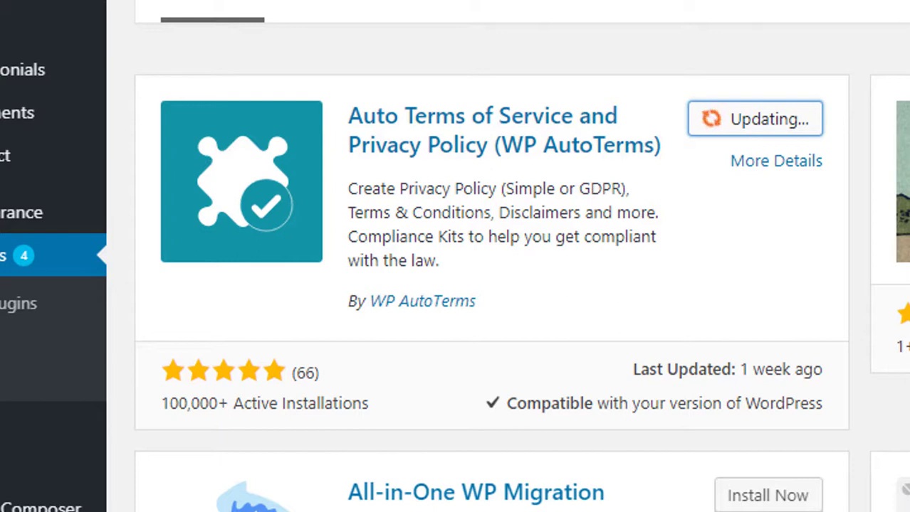
{"action": "scroll", "coordinate": [491, 284], "scroll_direction": "down", "scroll_amount": 5}
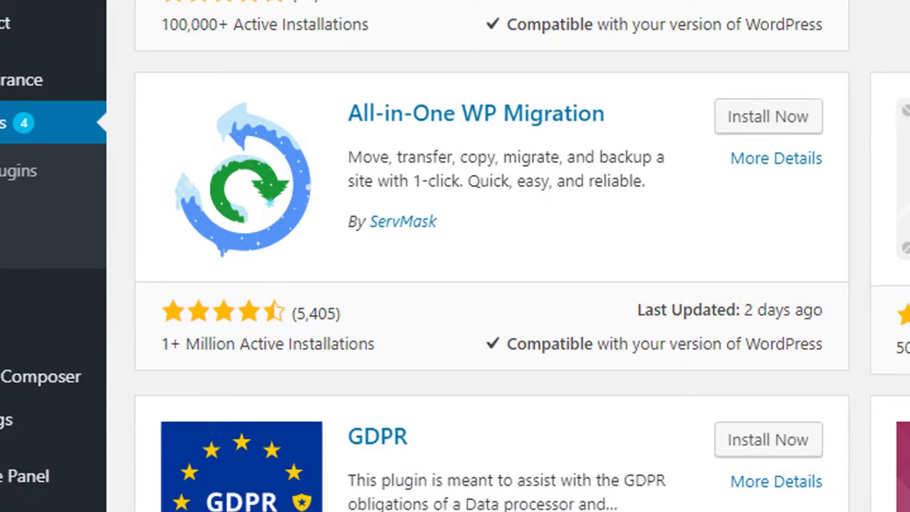
{"action": "scroll", "coordinate": [491, 284], "scroll_direction": "up", "scroll_amount": 2}
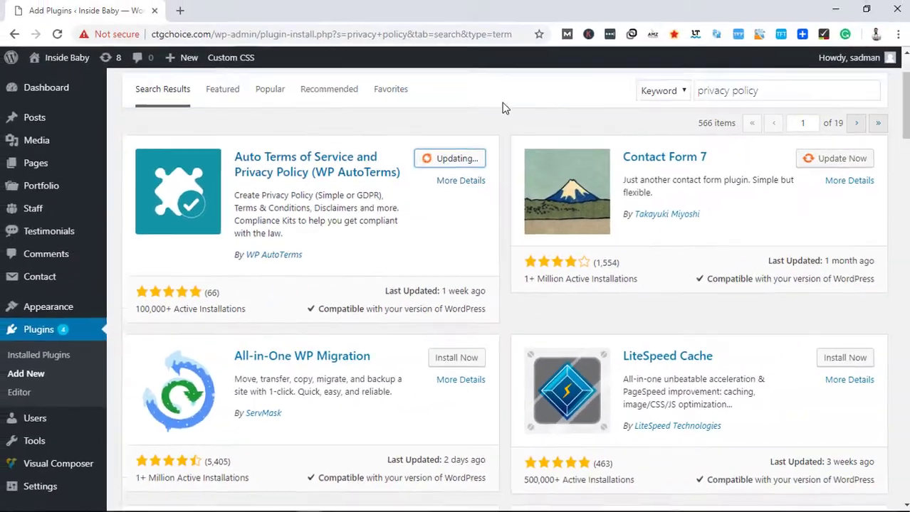
- View the details of the Auto Terms of Service and Privacy Policy plugin and close them
{"action": "scroll", "coordinate": [503, 107], "scroll_direction": "up", "scroll_amount": 1}
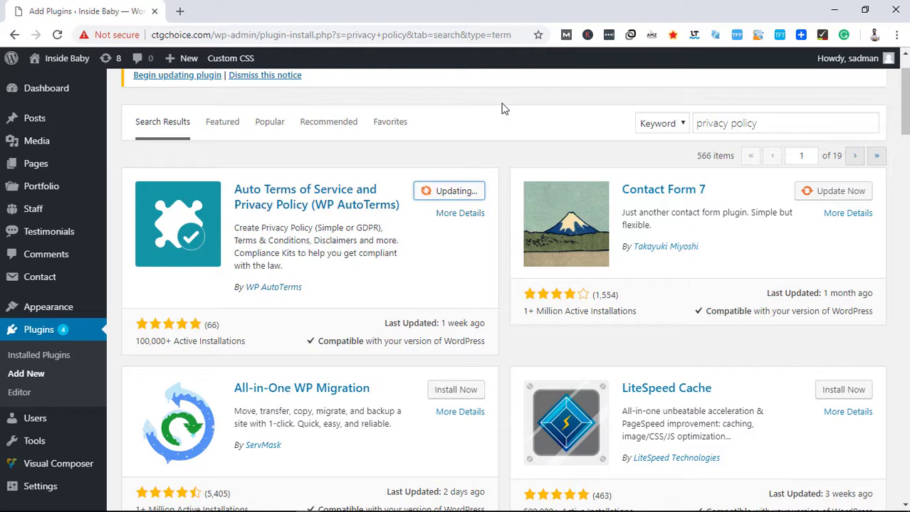
{"action": "left_click", "coordinate": [469, 216]}
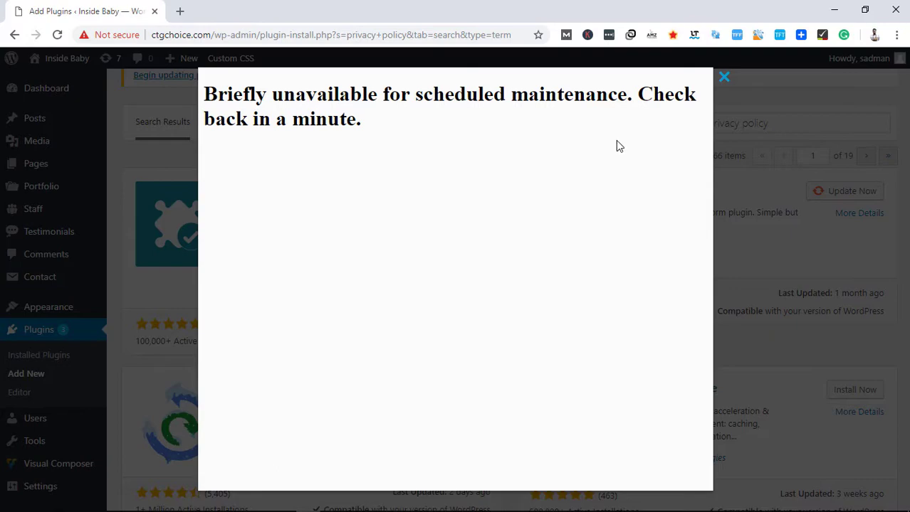
{"action": "left_click", "coordinate": [718, 86]}
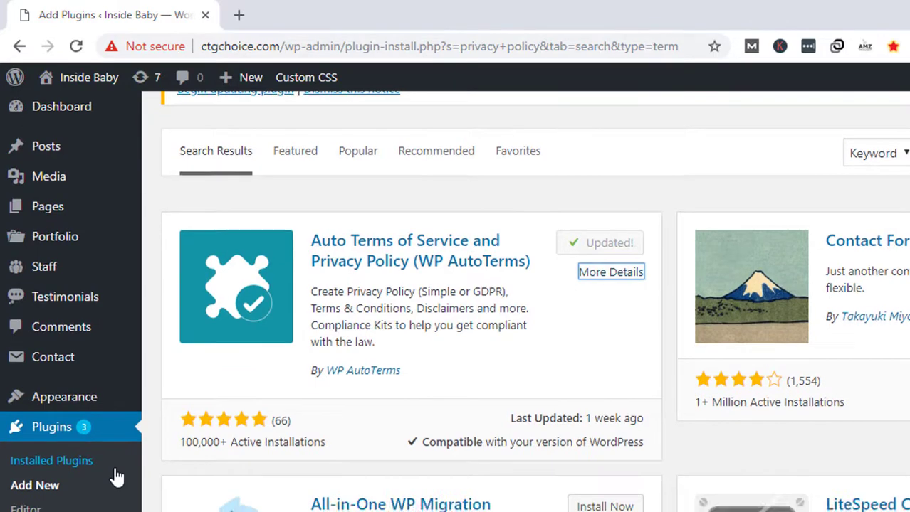
- Open the site's privacy settings page
{"action": "scroll", "coordinate": [118, 478], "scroll_direction": "down", "scroll_amount": 5}
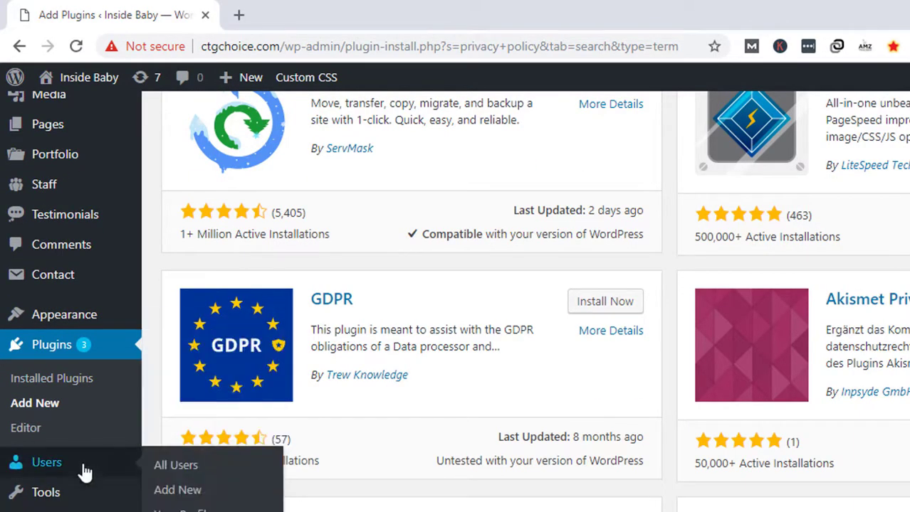
{"action": "scroll", "coordinate": [77, 258], "scroll_direction": "up", "scroll_amount": 3}
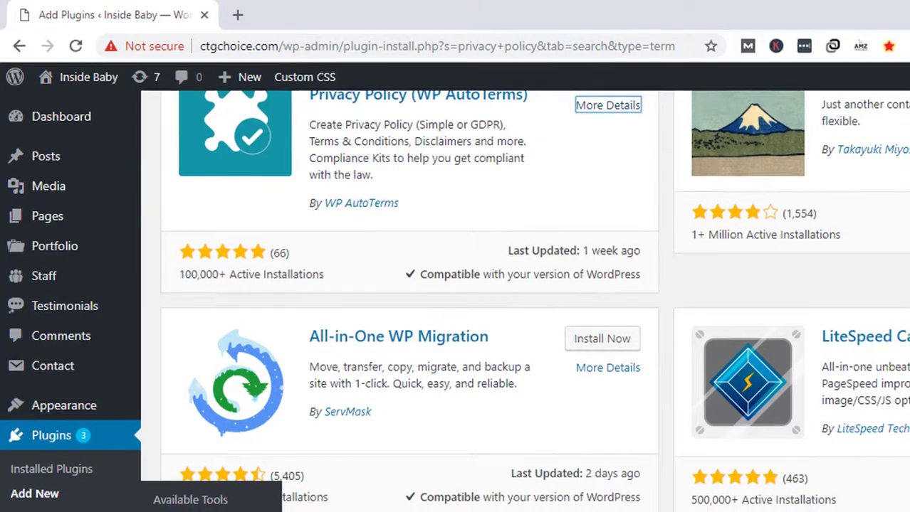
{"action": "scroll", "coordinate": [42, 498], "scroll_direction": "down", "scroll_amount": 5}
{"action": "mouse_move", "coordinate": [71, 420]}
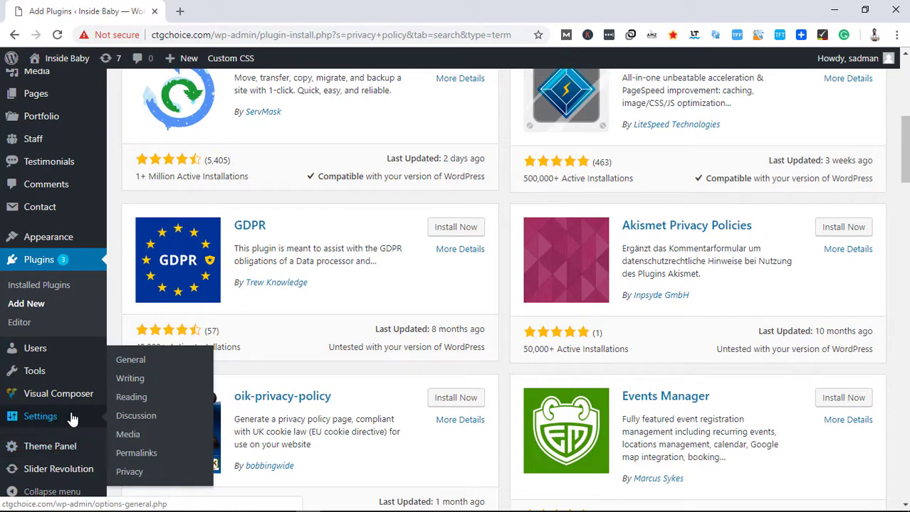
{"action": "left_click", "coordinate": [132, 473]}
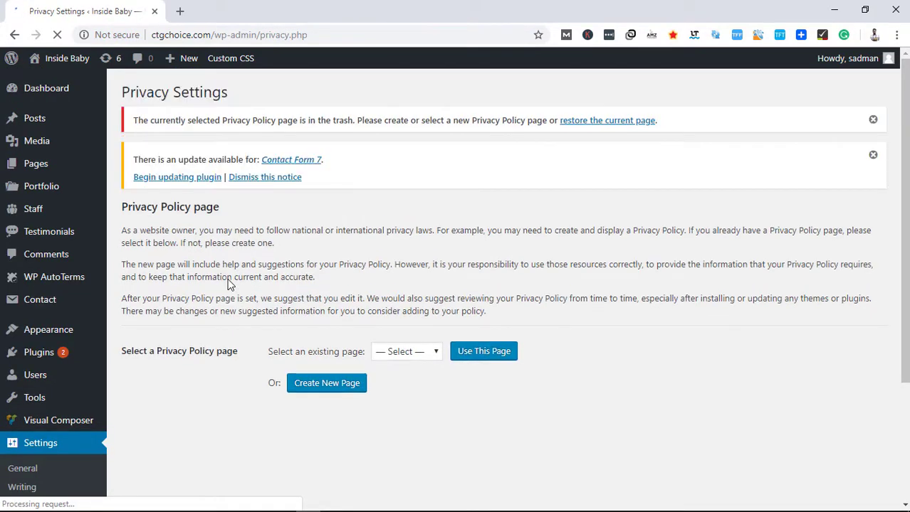
- Create a new Privacy Policy page from the privacy settings
{"action": "scroll", "coordinate": [229, 282], "scroll_direction": "down", "scroll_amount": 1}
{"action": "scroll", "coordinate": [229, 282], "scroll_direction": "down", "scroll_amount": 2}
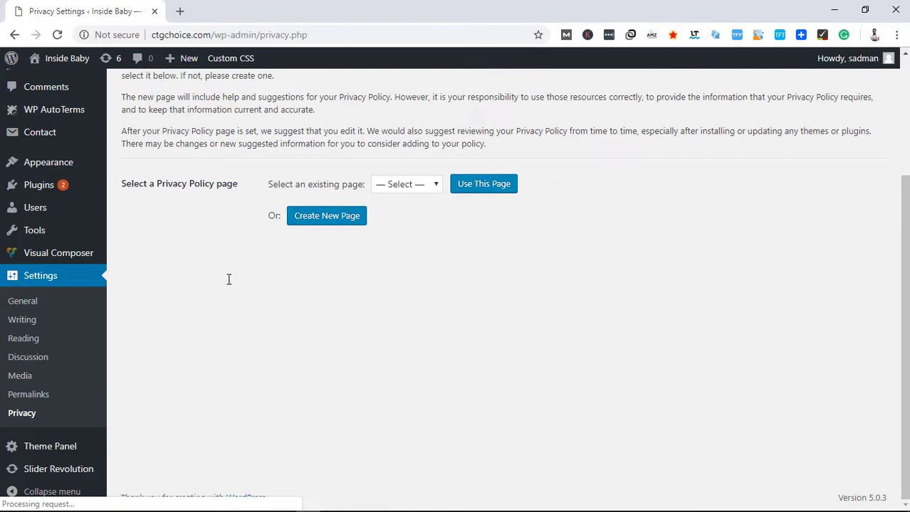
{"action": "scroll", "coordinate": [229, 281], "scroll_direction": "up", "scroll_amount": 3}
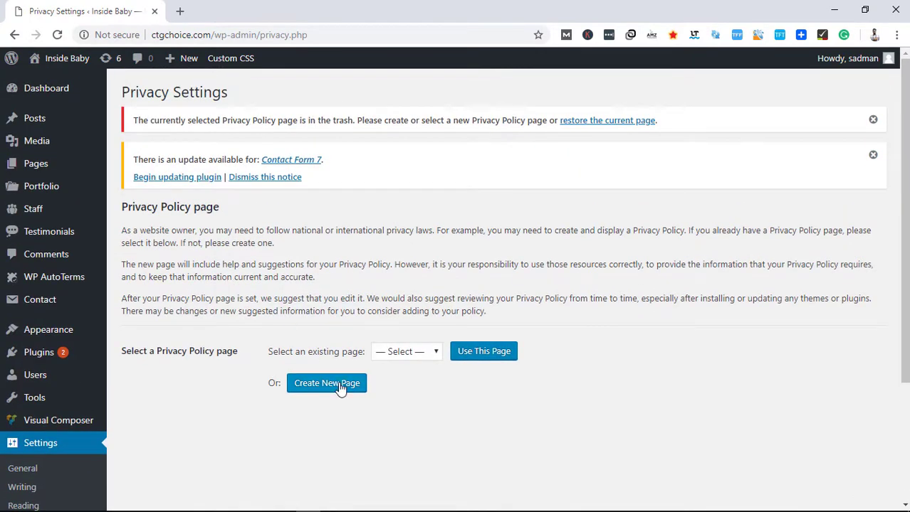
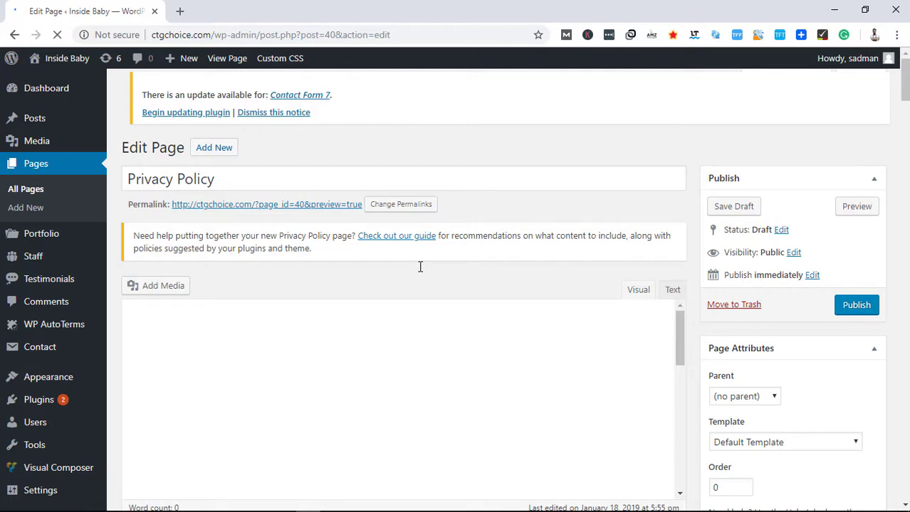
{"action": "scroll", "coordinate": [420, 267], "scroll_direction": "down", "scroll_amount": 5}
{"action": "scroll", "coordinate": [420, 267], "scroll_direction": "up", "scroll_amount": 5}
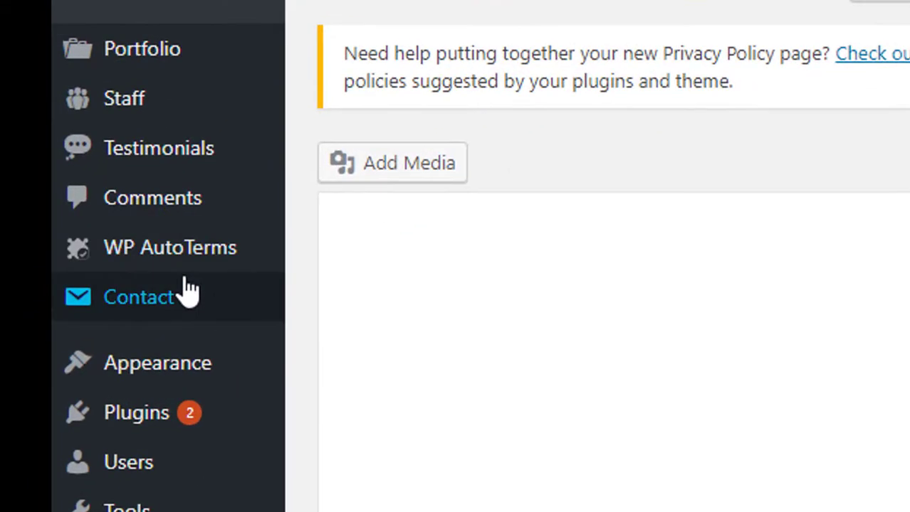
- Open the WP AutoTerms legal pages list and start adding a legal page
{"action": "mouse_move", "coordinate": [185, 269]}
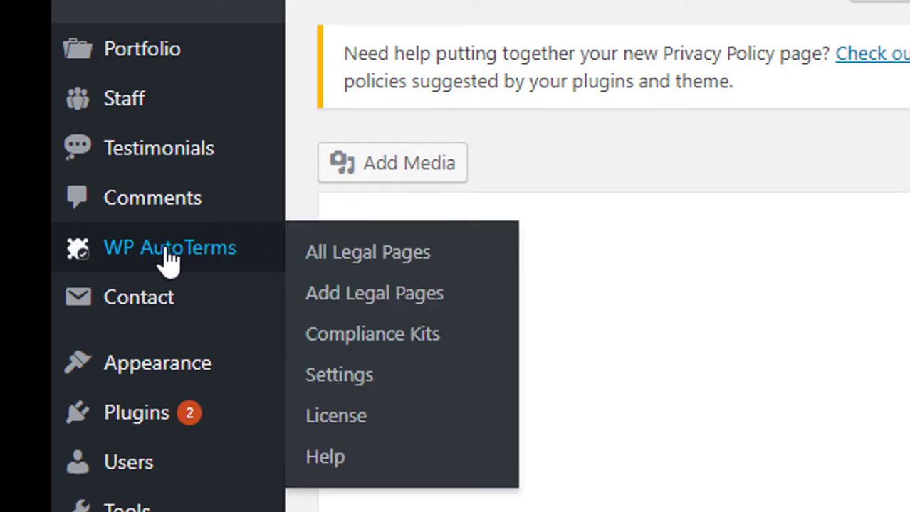
{"action": "left_click", "coordinate": [157, 255]}
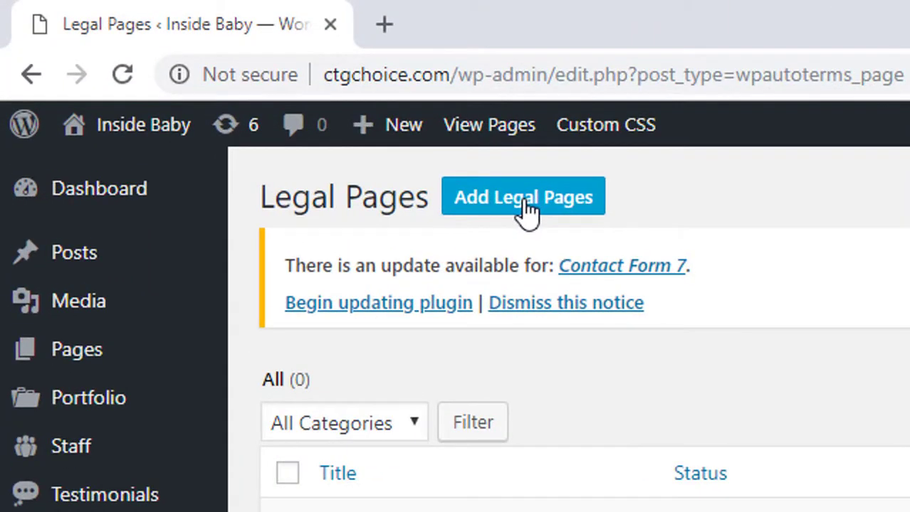
{"action": "left_click", "coordinate": [527, 208]}
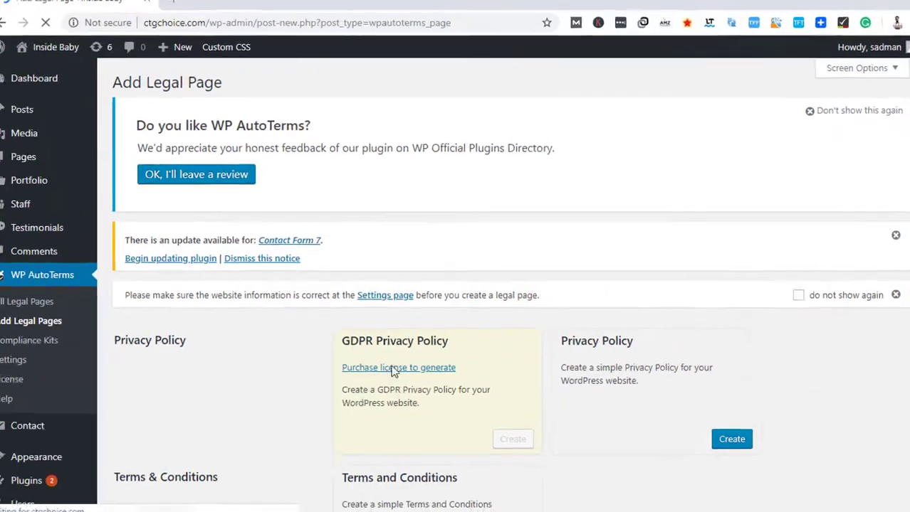
- Review the available legal page types and start creating the simple, non-GDPR Privacy Policy
{"action": "scroll", "coordinate": [392, 382], "scroll_direction": "down", "scroll_amount": 3}
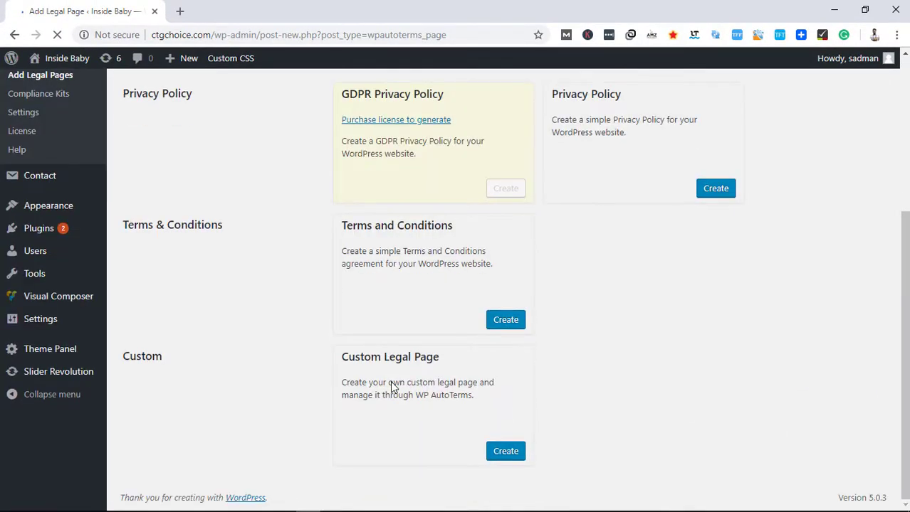
{"action": "scroll", "coordinate": [391, 382], "scroll_direction": "up", "scroll_amount": 3}
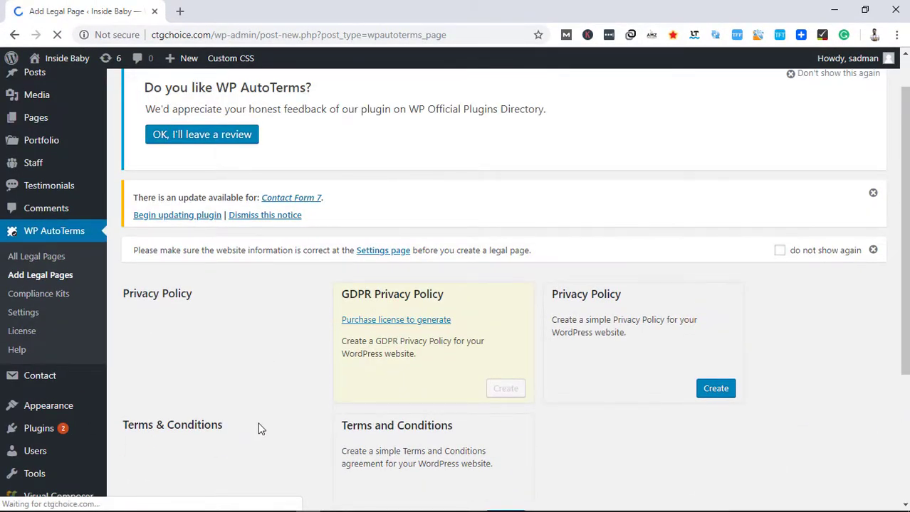
{"action": "scroll", "coordinate": [258, 427], "scroll_direction": "down", "scroll_amount": 2}
{"action": "scroll", "coordinate": [258, 427], "scroll_direction": "down", "scroll_amount": 1}
{"action": "scroll", "coordinate": [259, 427], "scroll_direction": "up", "scroll_amount": 4}
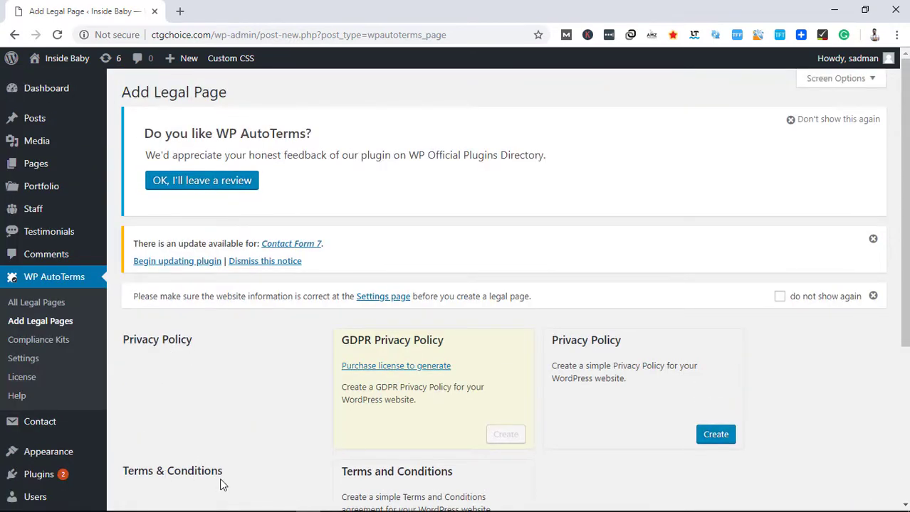
{"action": "scroll", "coordinate": [217, 483], "scroll_direction": "down", "scroll_amount": 3}
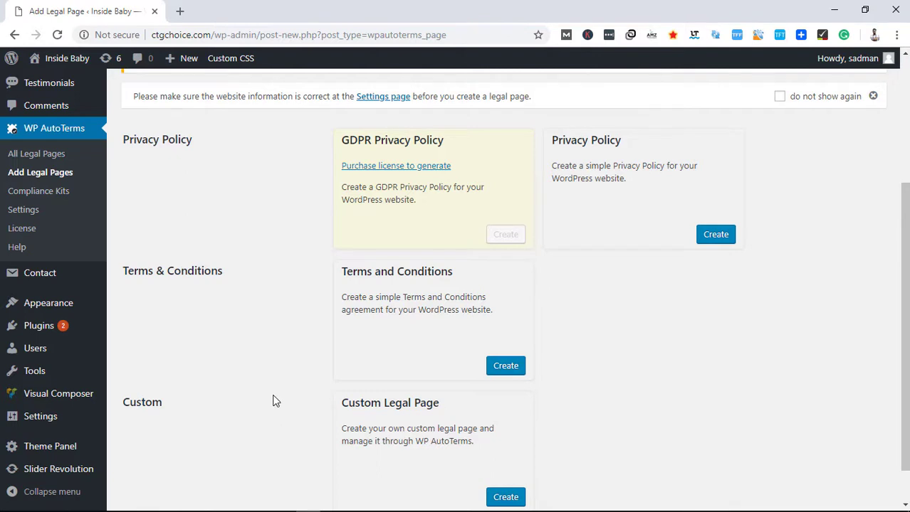
{"action": "scroll", "coordinate": [274, 401], "scroll_direction": "up", "scroll_amount": 2}
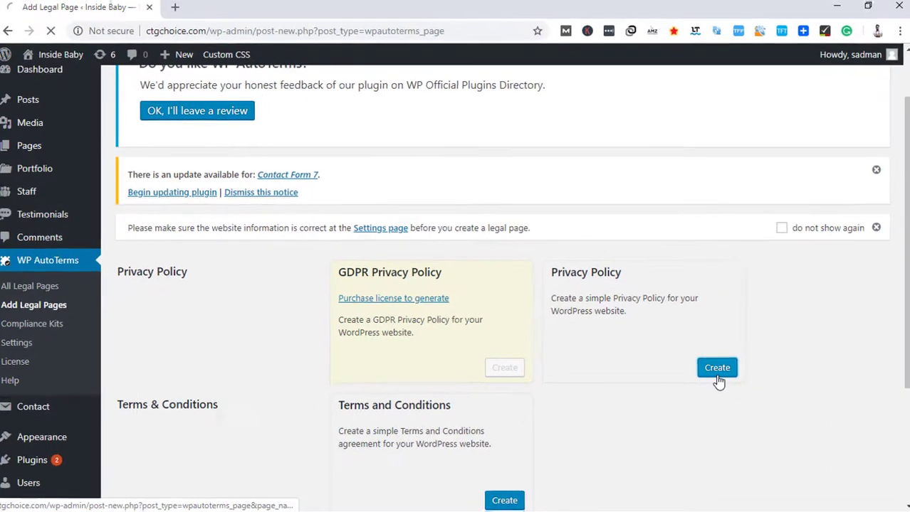
{"action": "left_click", "coordinate": [760, 379]}
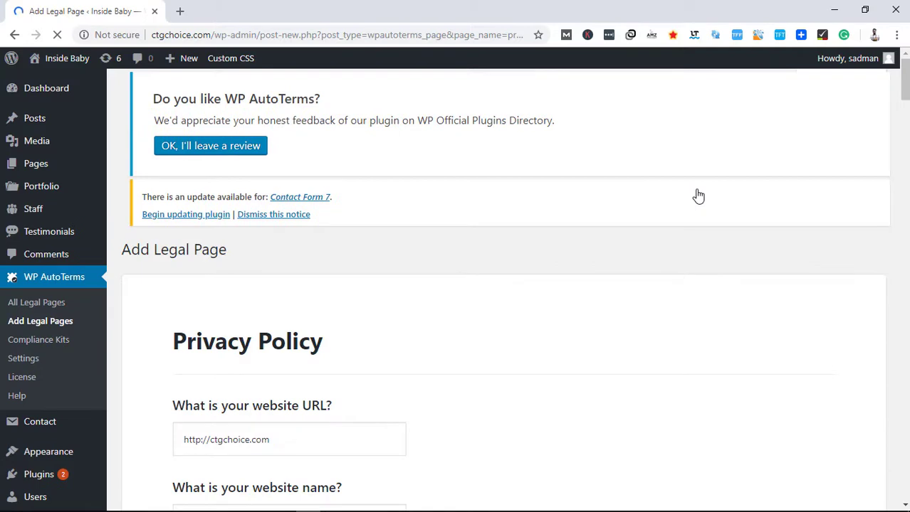
- Set the country to Bangladesh in the privacy policy form, keeping the prefilled website URL, website name and company name
{"action": "scroll", "coordinate": [698, 196], "scroll_direction": "down", "scroll_amount": 5}
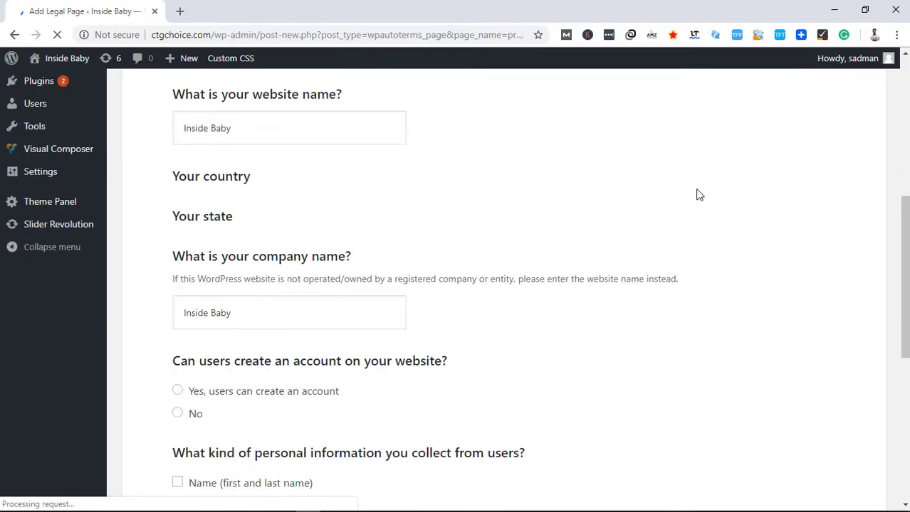
{"action": "scroll", "coordinate": [697, 195], "scroll_direction": "up", "scroll_amount": 5}
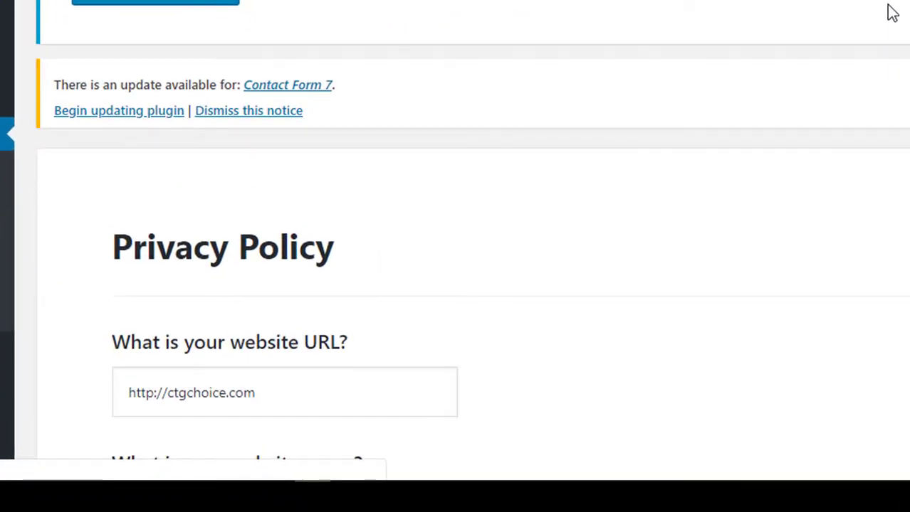
{"action": "scroll", "coordinate": [889, 12], "scroll_direction": "down", "scroll_amount": 5}
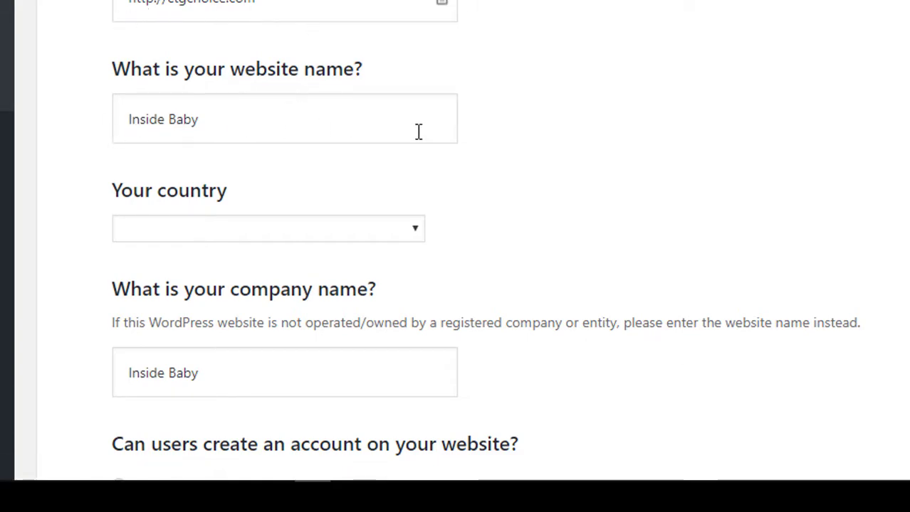
{"action": "scroll", "coordinate": [417, 131], "scroll_direction": "down", "scroll_amount": 2}
{"action": "scroll", "coordinate": [419, 139], "scroll_direction": "down", "scroll_amount": 3}
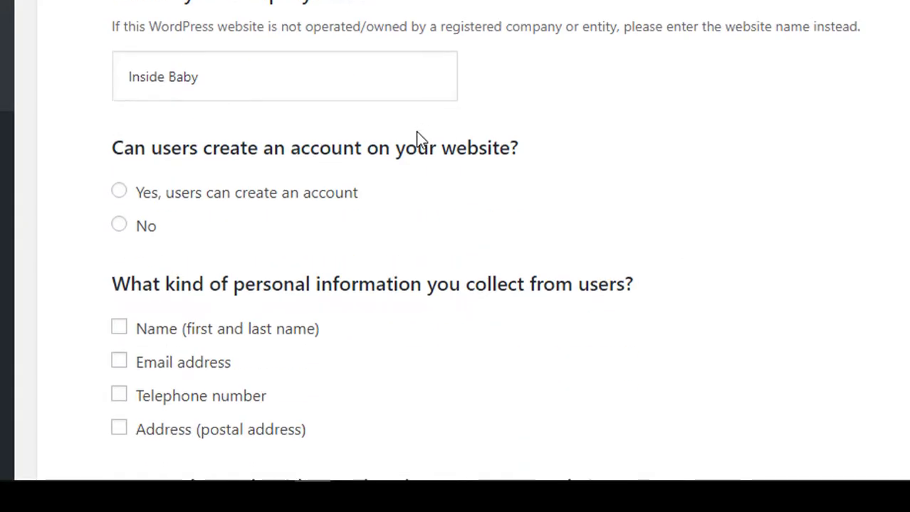
{"action": "left_click", "coordinate": [228, 2]}
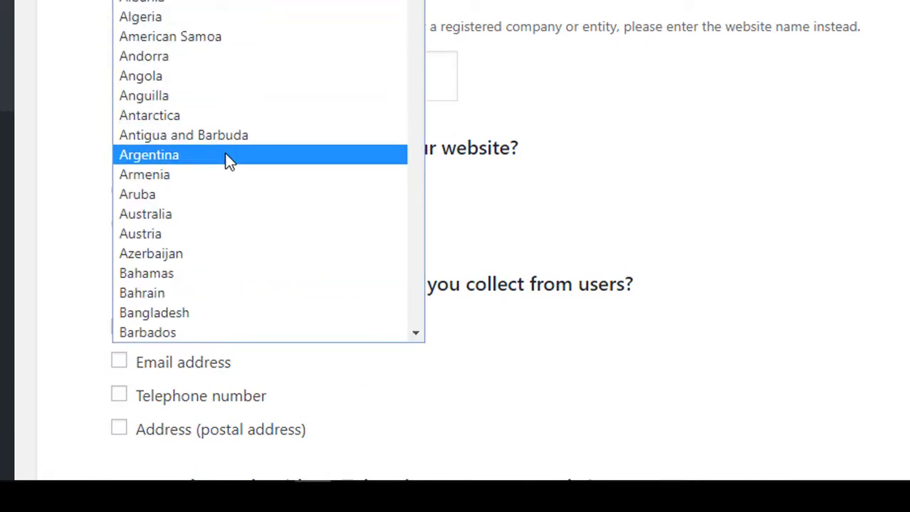
{"action": "scroll", "coordinate": [225, 160], "scroll_direction": "down", "scroll_amount": 8}
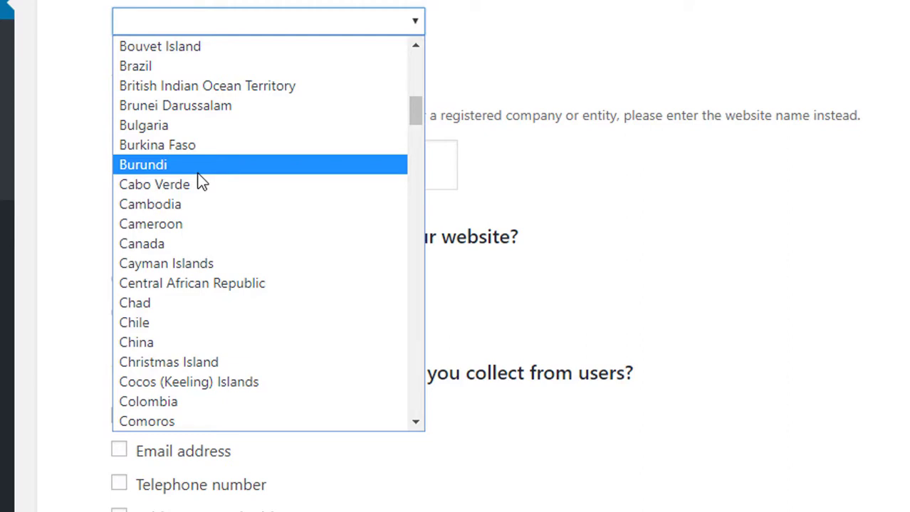
{"action": "scroll", "coordinate": [201, 183], "scroll_direction": "up", "scroll_amount": 3}
{"action": "scroll", "coordinate": [202, 183], "scroll_direction": "up", "scroll_amount": 6}
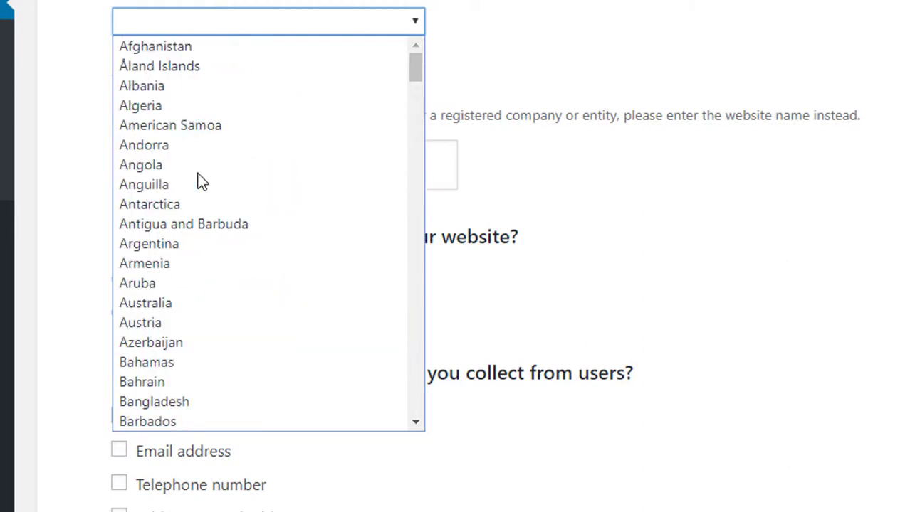
{"action": "left_click", "coordinate": [179, 401]}
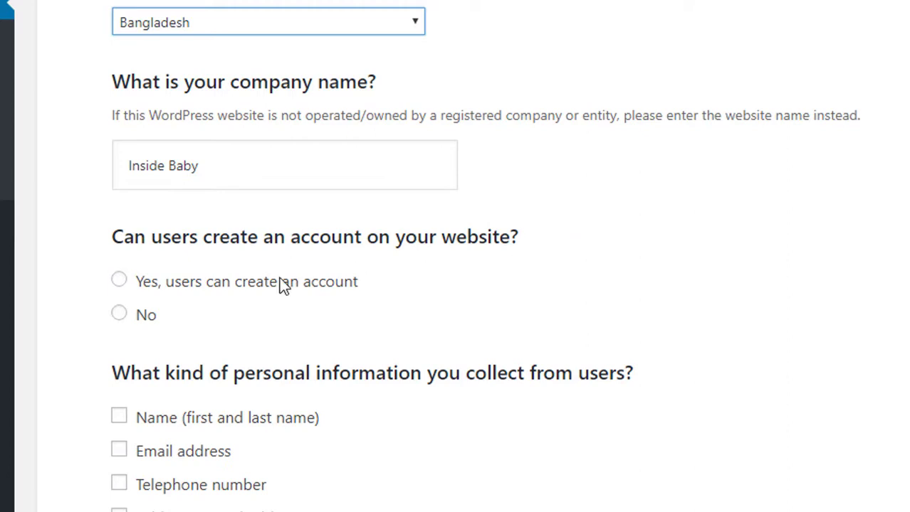
- Answer that users can create an account, and mark name, email address, telephone number and postal address as collected personal information
{"action": "left_click", "coordinate": [126, 285]}
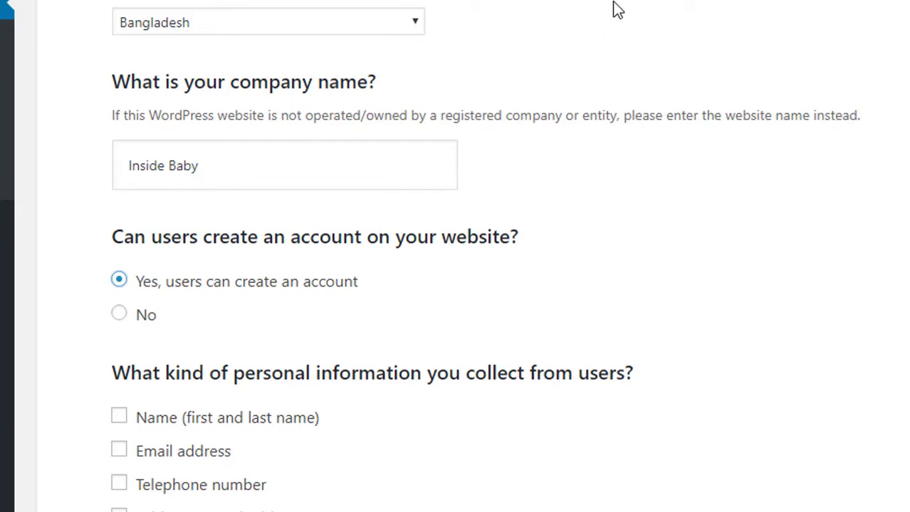
{"action": "scroll", "coordinate": [612, 1], "scroll_direction": "up", "scroll_amount": 3}
{"action": "scroll", "coordinate": [612, 1], "scroll_direction": "down", "scroll_amount": 5}
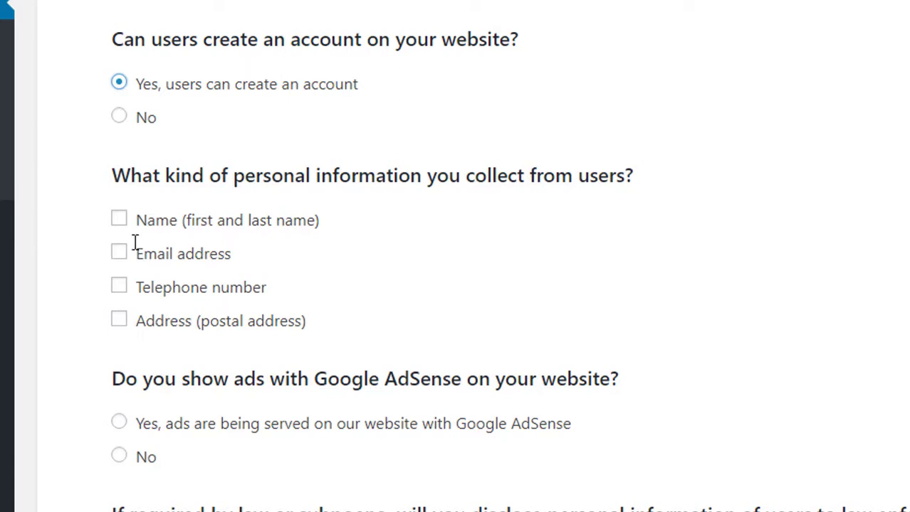
{"action": "left_click", "coordinate": [119, 226]}
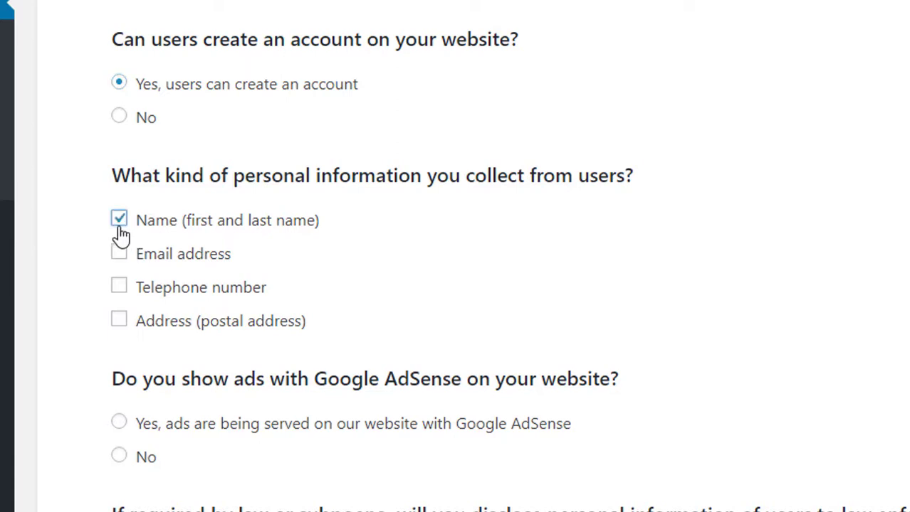
{"action": "left_click", "coordinate": [120, 263]}
{"action": "left_click", "coordinate": [118, 287]}
{"action": "left_click", "coordinate": [116, 324]}
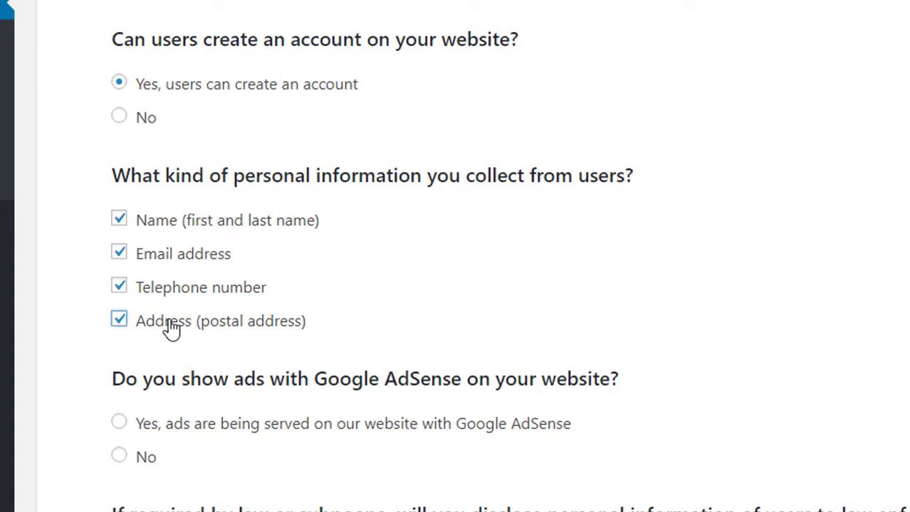
- Answer Yes to showing Google AdSense ads and No to disclosing personal information if required by law, and create the policy draft
{"action": "scroll", "coordinate": [213, 330], "scroll_direction": "down", "scroll_amount": 3}
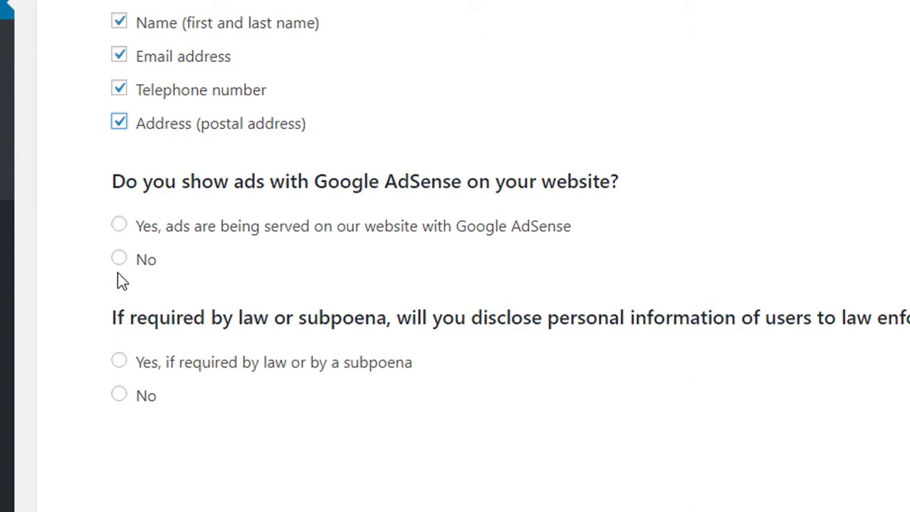
{"action": "left_click", "coordinate": [119, 226]}
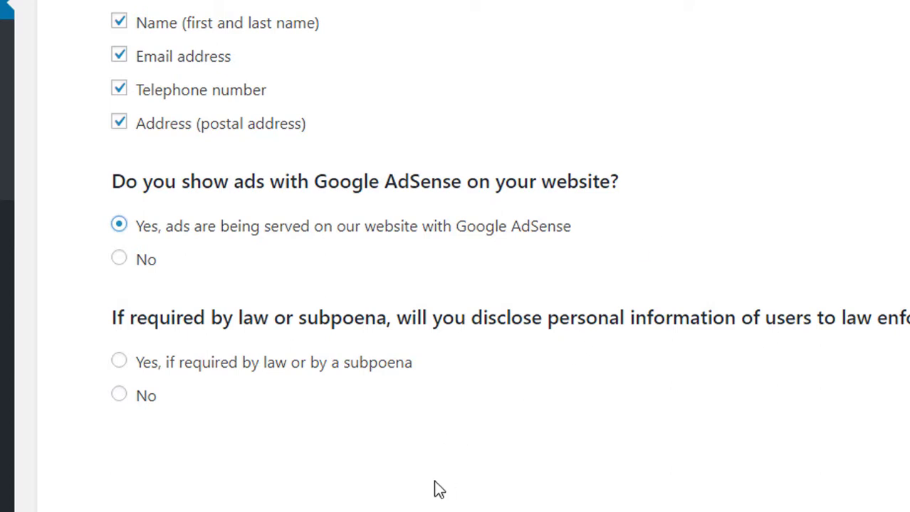
{"action": "left_click", "coordinate": [120, 398]}
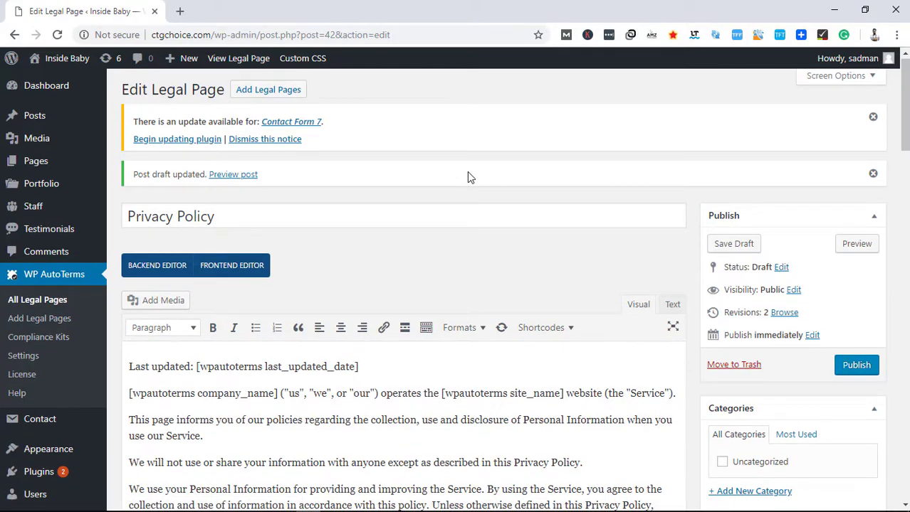
- Review the generated privacy policy draft and publish the page
{"action": "scroll", "coordinate": [466, 171], "scroll_direction": "down", "scroll_amount": 7}
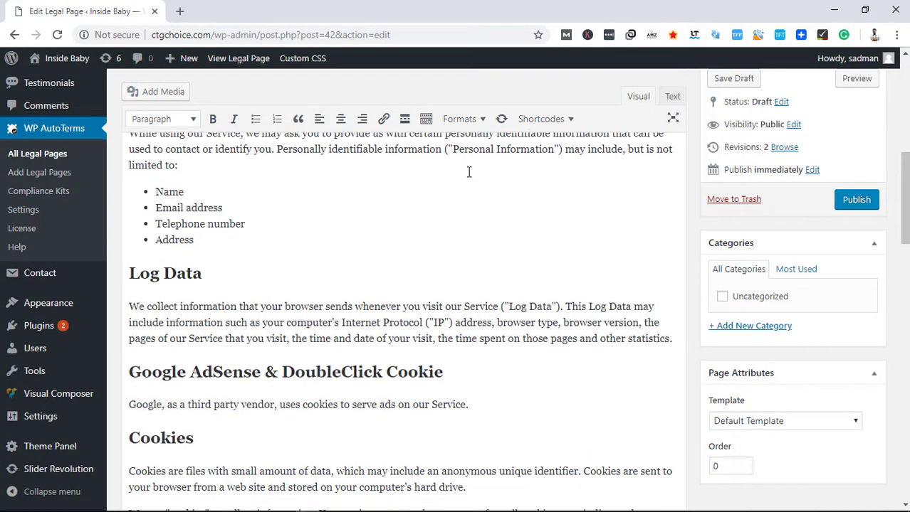
{"action": "scroll", "coordinate": [467, 171], "scroll_direction": "down", "scroll_amount": 15}
{"action": "scroll", "coordinate": [467, 171], "scroll_direction": "up", "scroll_amount": 10}
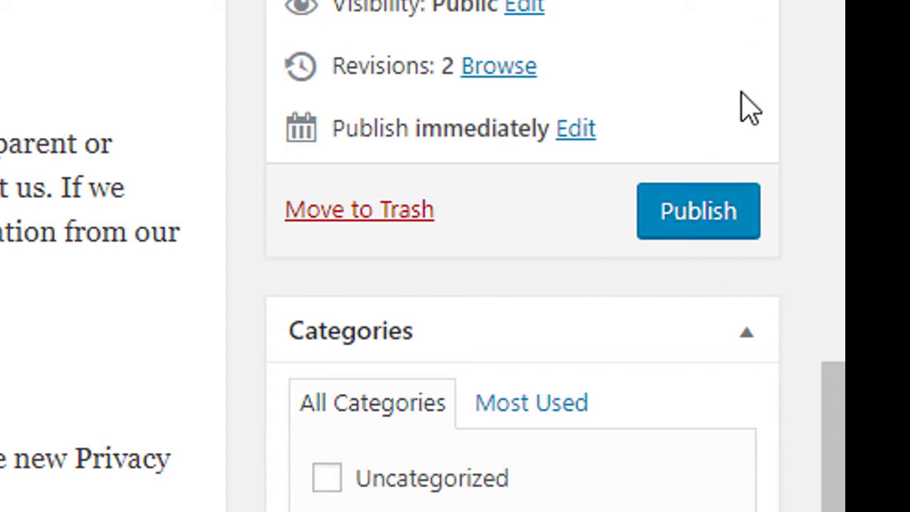
{"action": "scroll", "coordinate": [92, 298], "scroll_direction": "up", "scroll_amount": 10}
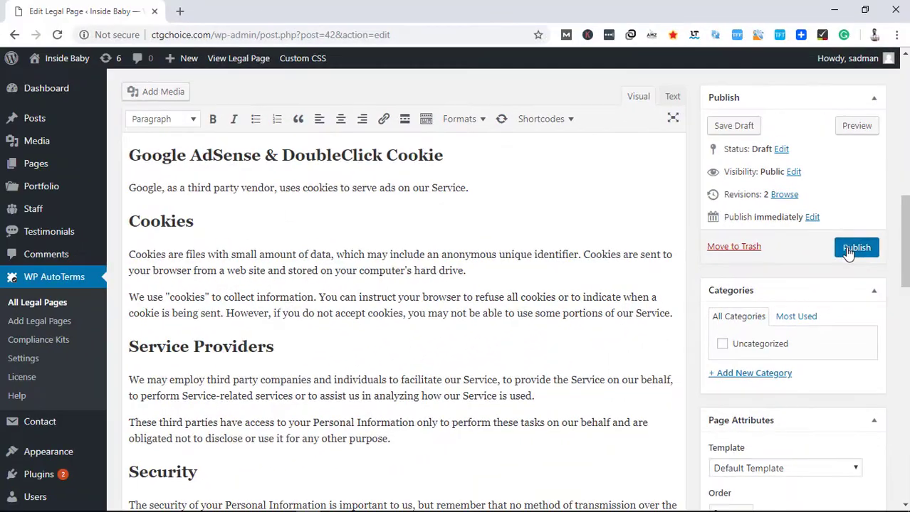
{"action": "left_click", "coordinate": [694, 214]}
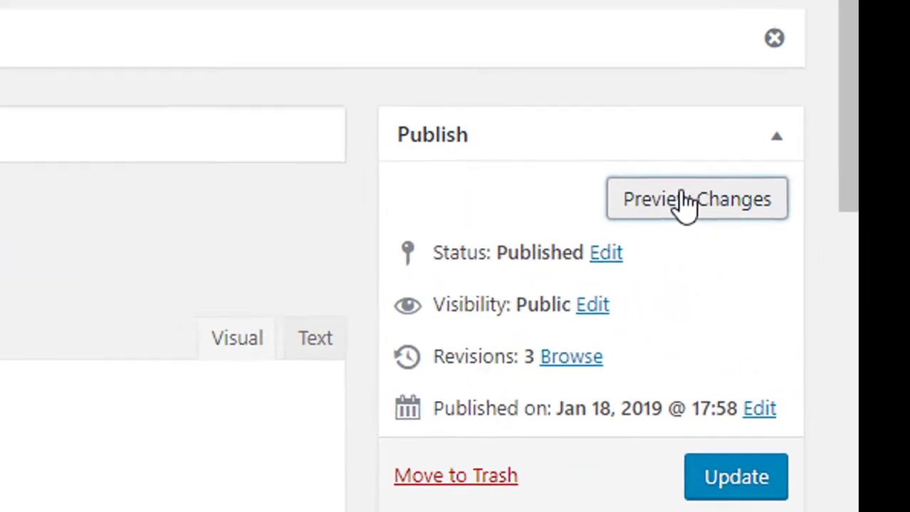
- Preview the published Privacy Policy page and read through its sections from the introduction to the end
{"action": "left_click", "coordinate": [834, 246]}
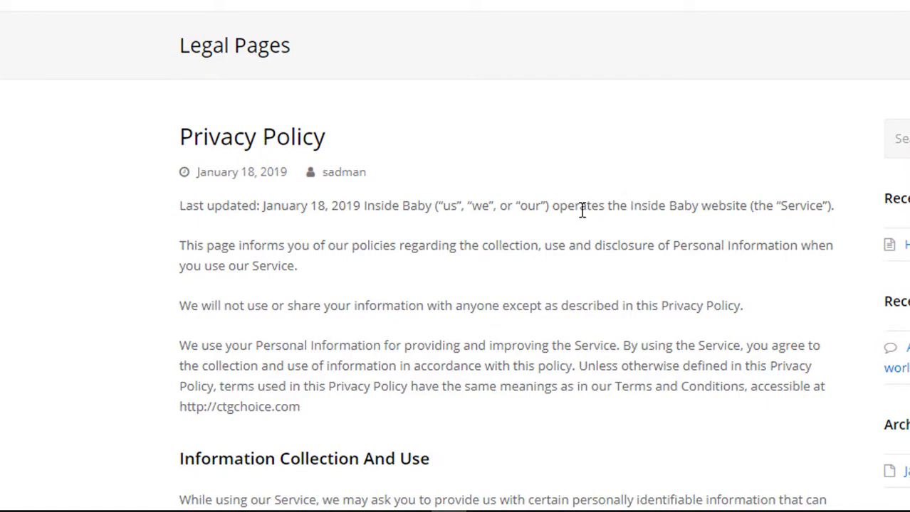
{"action": "scroll", "coordinate": [550, 209], "scroll_direction": "down", "scroll_amount": 1}
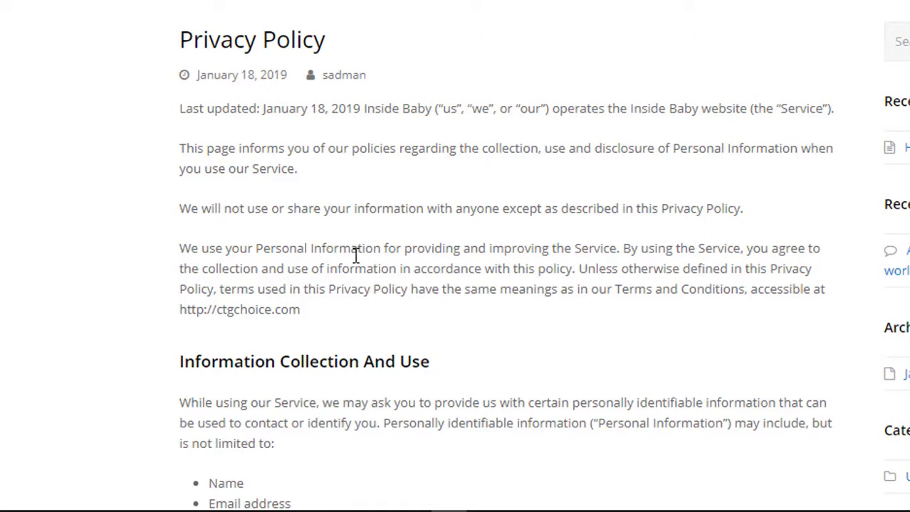
{"action": "scroll", "coordinate": [427, 313], "scroll_direction": "down", "scroll_amount": 4}
{"action": "left_click_drag", "start_coordinate": [430, 318], "coordinate": [392, 167]}
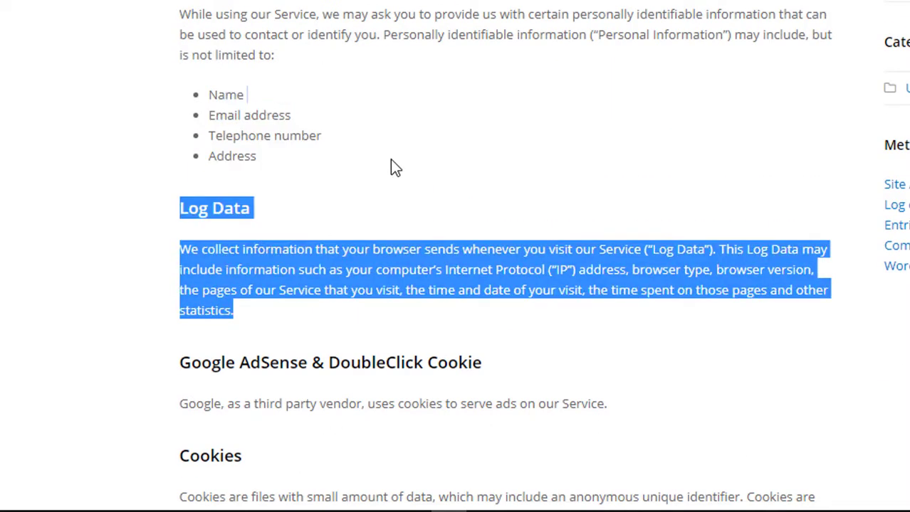
{"action": "left_click", "coordinate": [360, 179]}
{"action": "scroll", "coordinate": [346, 306], "scroll_direction": "down", "scroll_amount": 4}
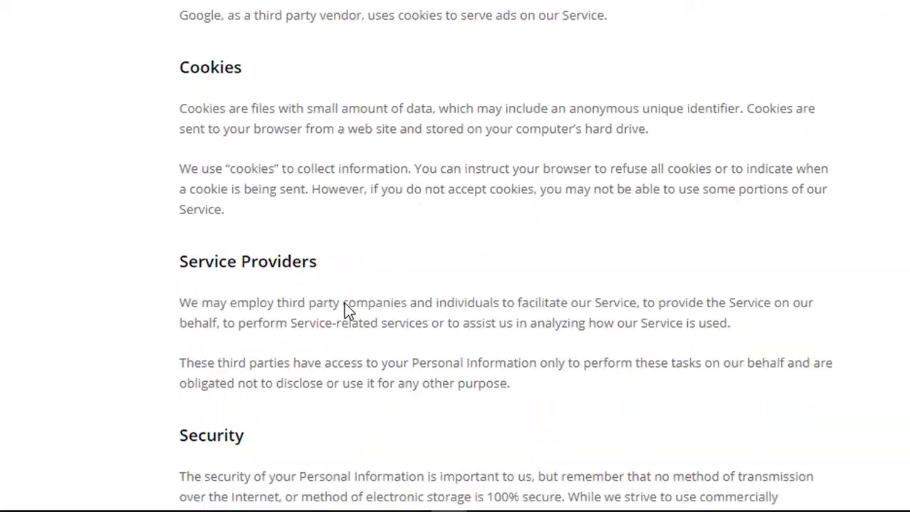
{"action": "scroll", "coordinate": [345, 305], "scroll_direction": "down", "scroll_amount": 10}
{"action": "scroll", "coordinate": [345, 305], "scroll_direction": "up", "scroll_amount": 1}
{"action": "scroll", "coordinate": [344, 306], "scroll_direction": "up", "scroll_amount": 15}
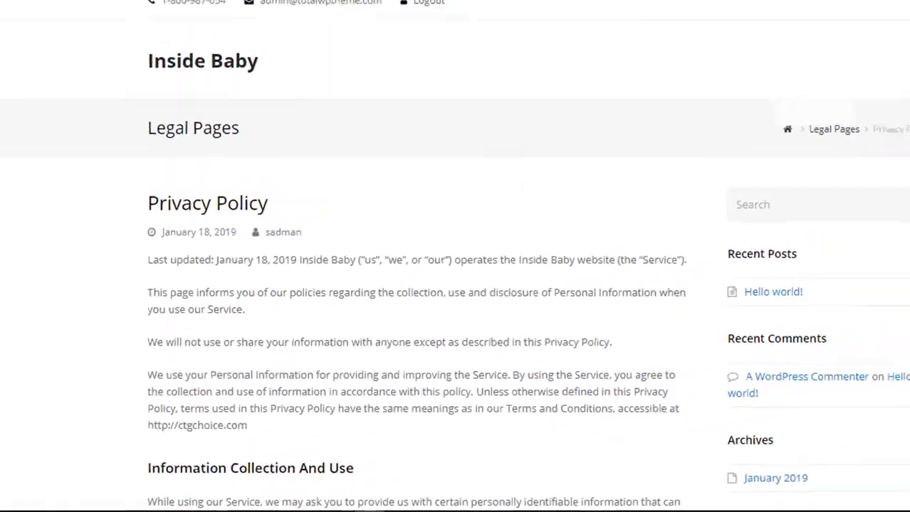
- Return to the site's legal pages in the admin area and start creating a simple Terms and Conditions page
{"action": "left_click", "coordinate": [100, 8]}
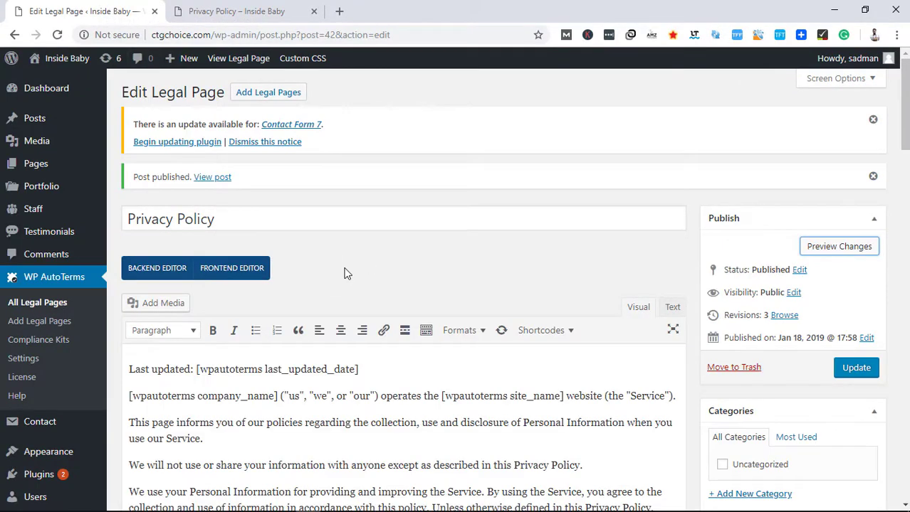
{"action": "left_click", "coordinate": [23, 305]}
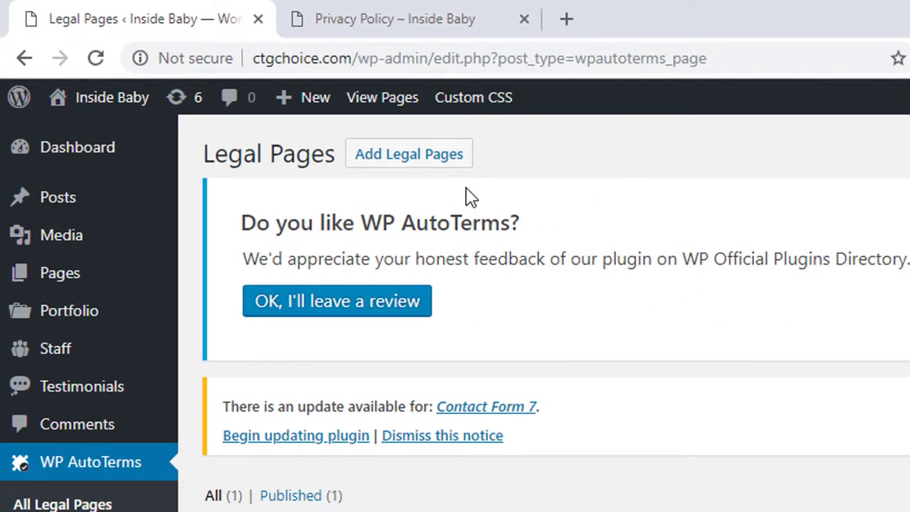
{"action": "left_click", "coordinate": [436, 171]}
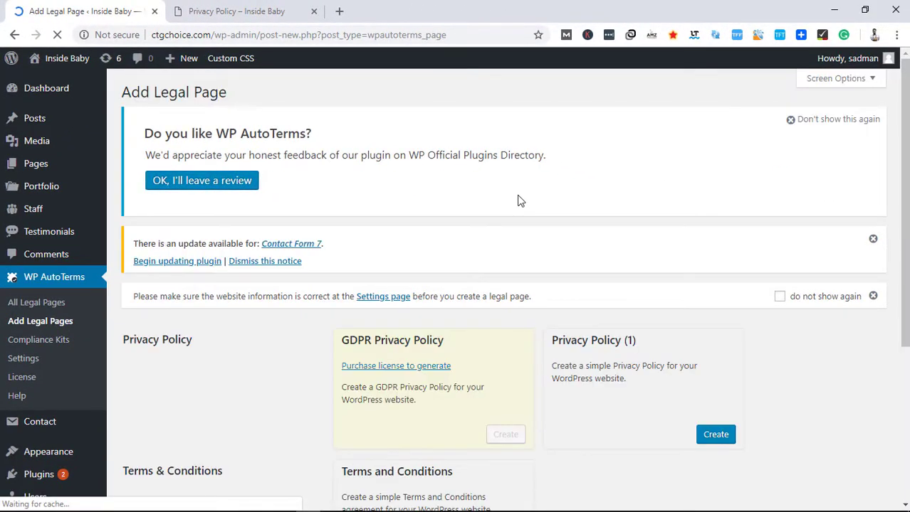
{"action": "scroll", "coordinate": [520, 201], "scroll_direction": "down", "scroll_amount": 3}
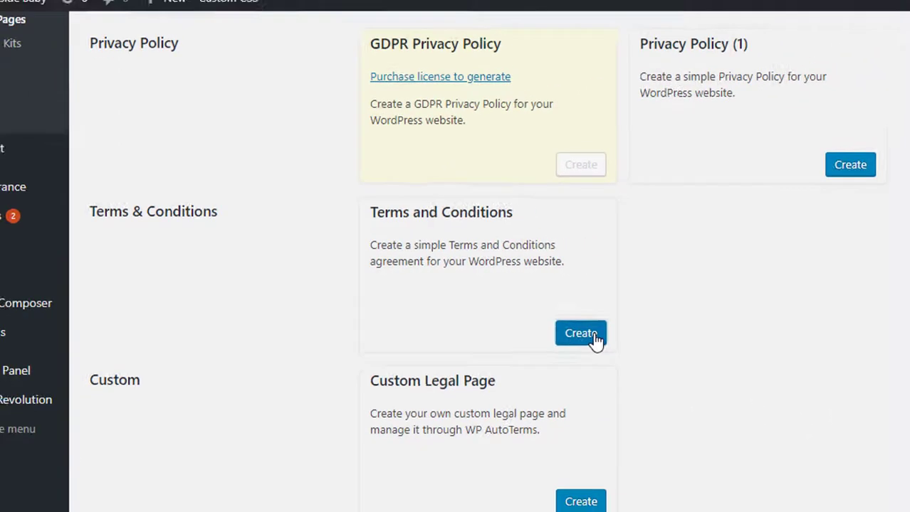
{"action": "left_click", "coordinate": [594, 337]}
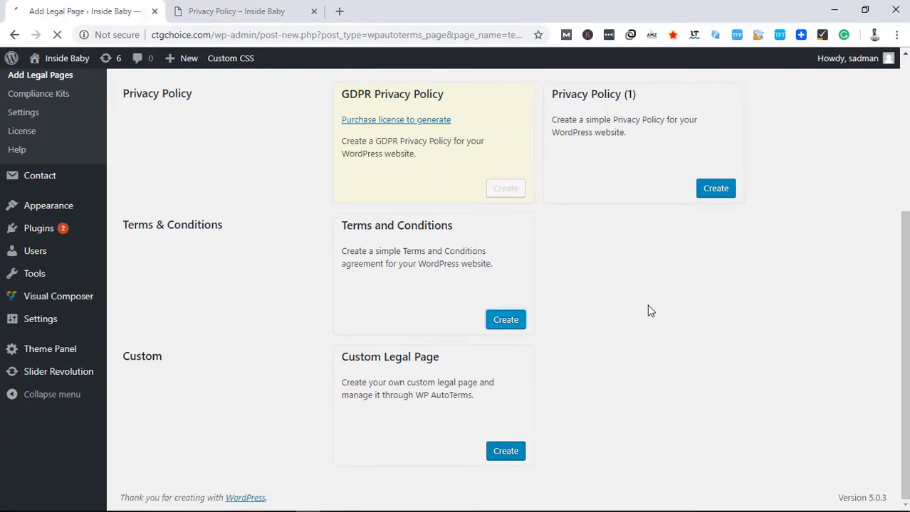
- In the Terms and Conditions form, answer Yes to users creating an account and Yes to own content and trademarks being exclusive property
{"action": "scroll", "coordinate": [459, 315], "scroll_direction": "down", "scroll_amount": 5}
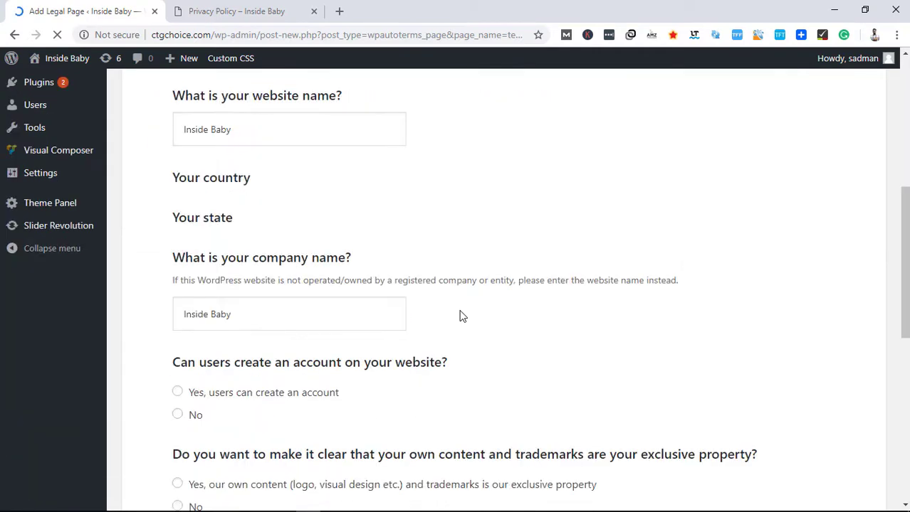
{"action": "scroll", "coordinate": [196, 400], "scroll_direction": "up", "scroll_amount": 6}
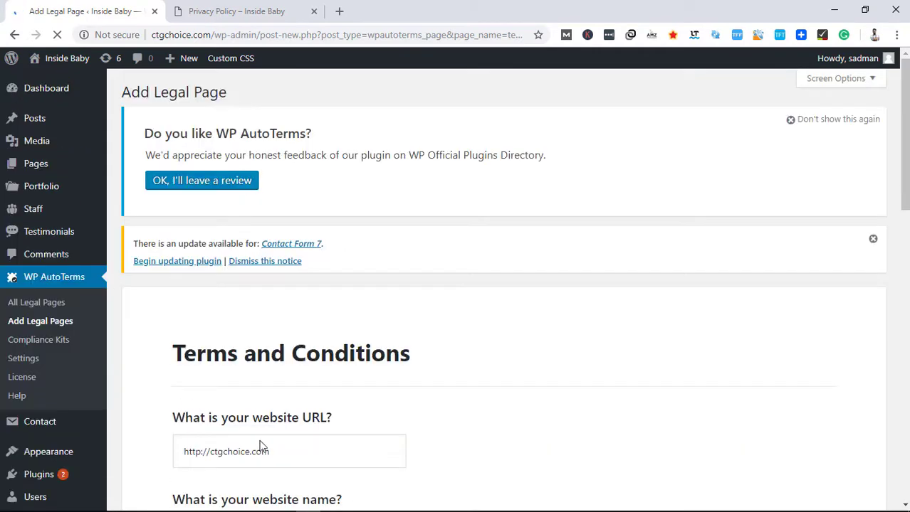
{"action": "scroll", "coordinate": [260, 441], "scroll_direction": "down", "scroll_amount": 5}
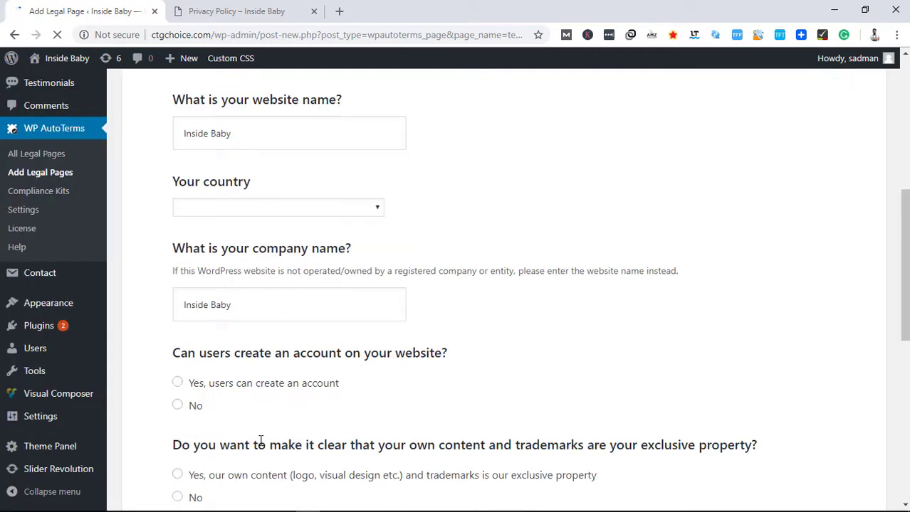
{"action": "left_click", "coordinate": [177, 382]}
{"action": "scroll", "coordinate": [357, 415], "scroll_direction": "down", "scroll_amount": 3}
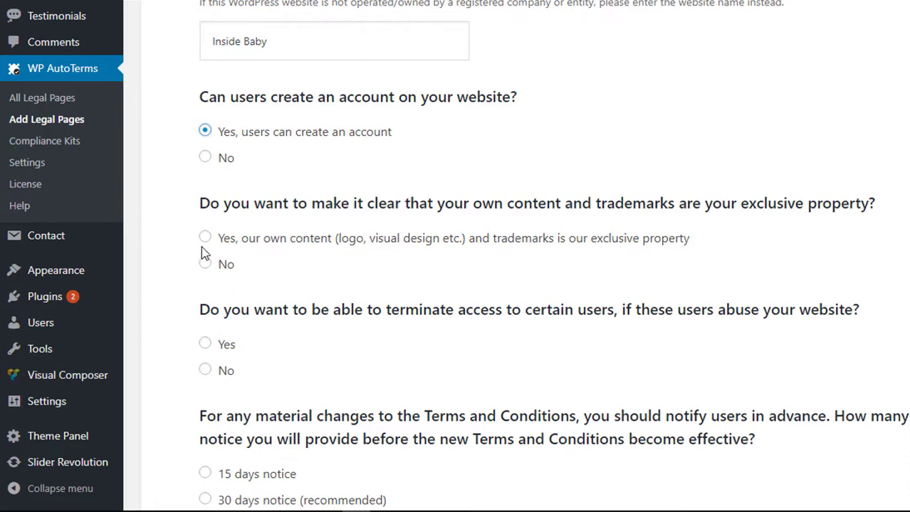
{"action": "left_click_drag", "start_coordinate": [228, 205], "coordinate": [368, 205]}
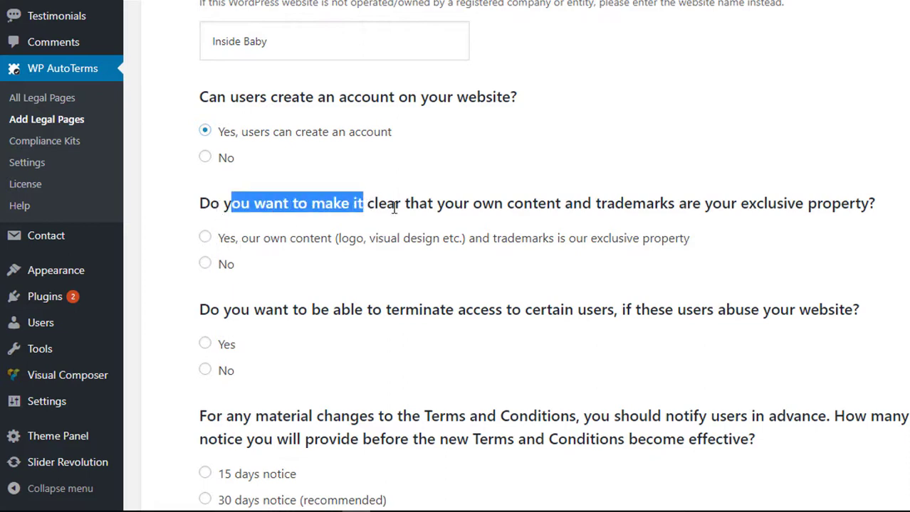
{"action": "left_click", "coordinate": [395, 206]}
{"action": "double_click", "coordinate": [562, 203]}
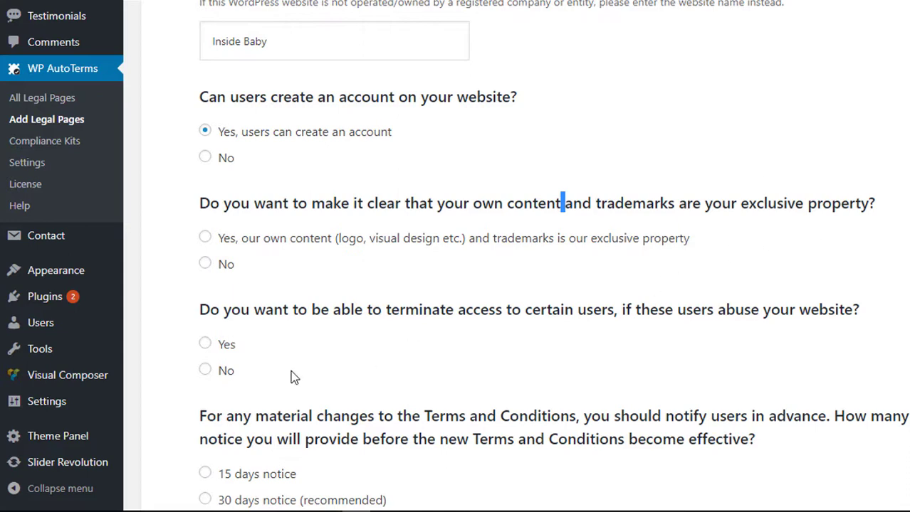
{"action": "left_click", "coordinate": [205, 239]}
{"action": "left_click", "coordinate": [205, 263]}
{"action": "left_click", "coordinate": [205, 241]}
{"action": "left_click", "coordinate": [782, 259]}
{"action": "scroll", "coordinate": [781, 259], "scroll_direction": "down", "scroll_amount": 2}
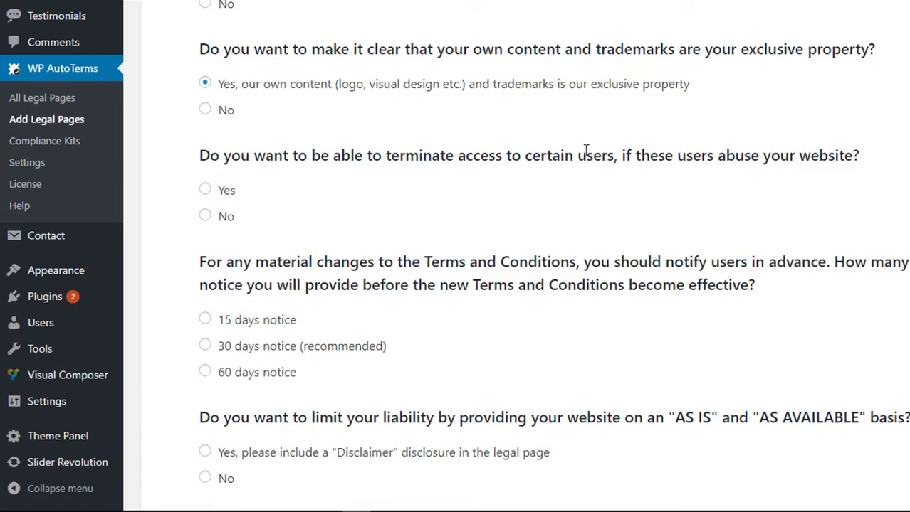
- Answer Yes to terminating abusive users' access, choose 30 days notice for material changes, and include the "Disclaimer" disclosure
{"action": "left_click", "coordinate": [206, 194]}
{"action": "left_click", "coordinate": [223, 350]}
{"action": "scroll", "coordinate": [449, 369], "scroll_direction": "down", "scroll_amount": 1}
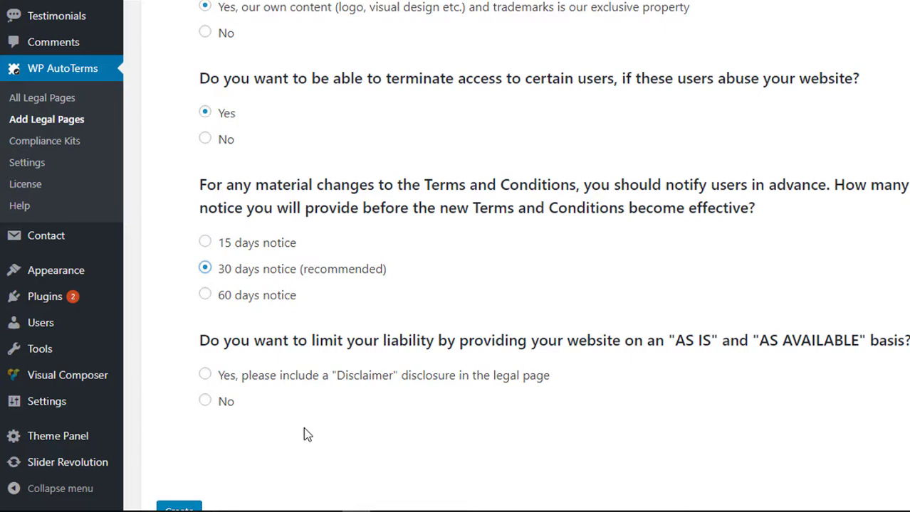
{"action": "left_click", "coordinate": [205, 377]}
{"action": "scroll", "coordinate": [553, 402], "scroll_direction": "down", "scroll_amount": 3}
{"action": "scroll", "coordinate": [552, 406], "scroll_direction": "up", "scroll_amount": 5}
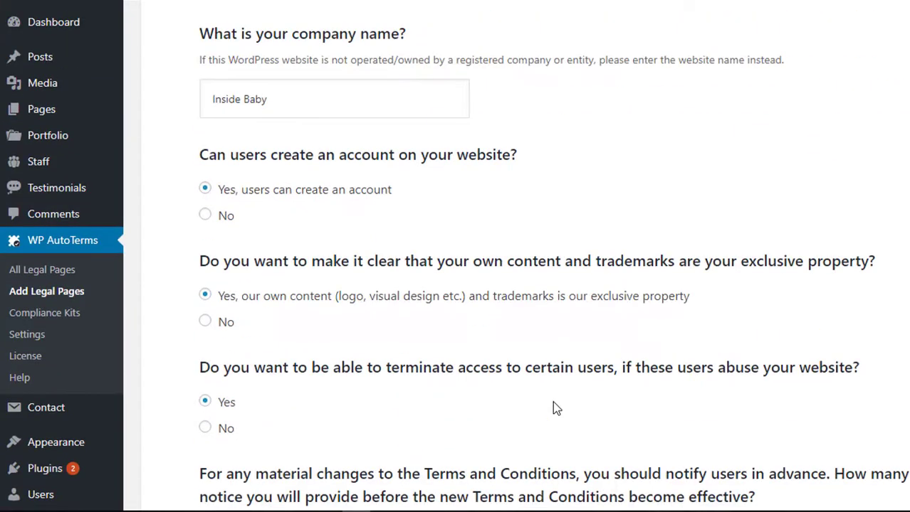
{"action": "scroll", "coordinate": [552, 406], "scroll_direction": "down", "scroll_amount": 5}
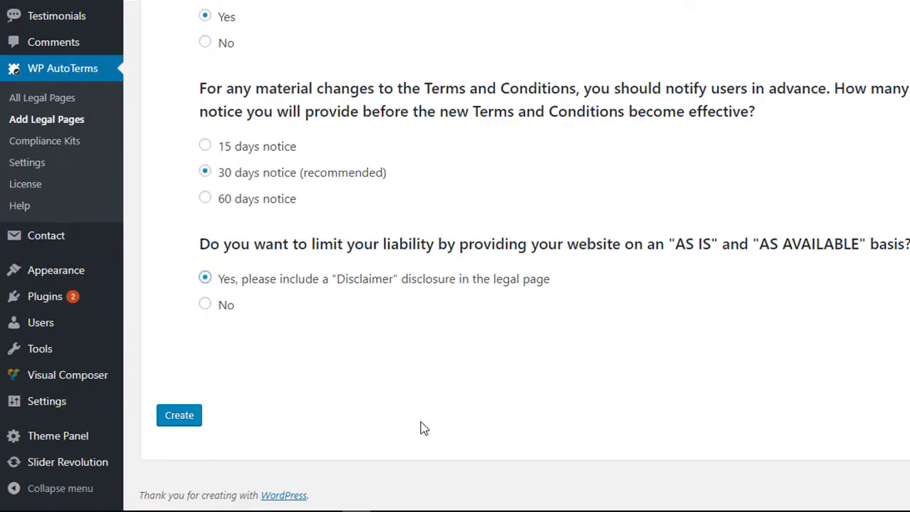
- Create the Terms and Conditions draft with Bangladesh as the country, and publish the page
{"action": "left_click", "coordinate": [197, 422]}
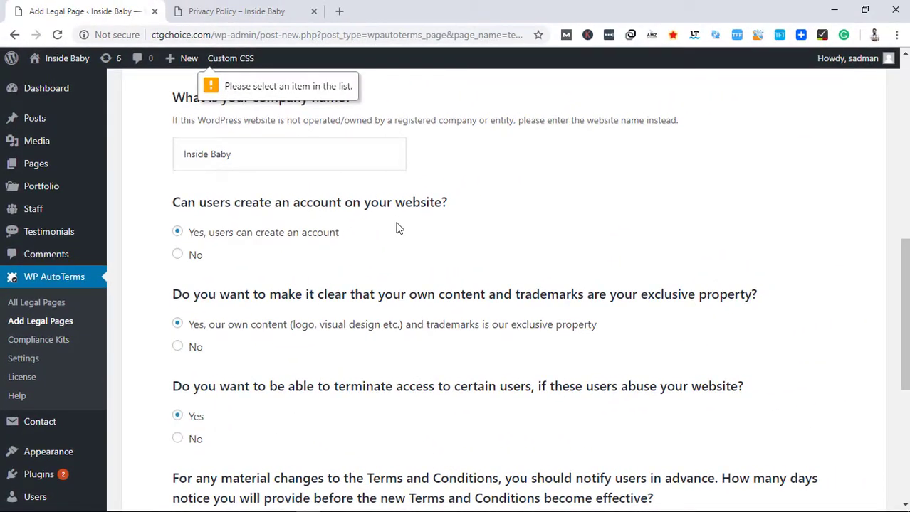
{"action": "scroll", "coordinate": [397, 228], "scroll_direction": "up", "scroll_amount": 5}
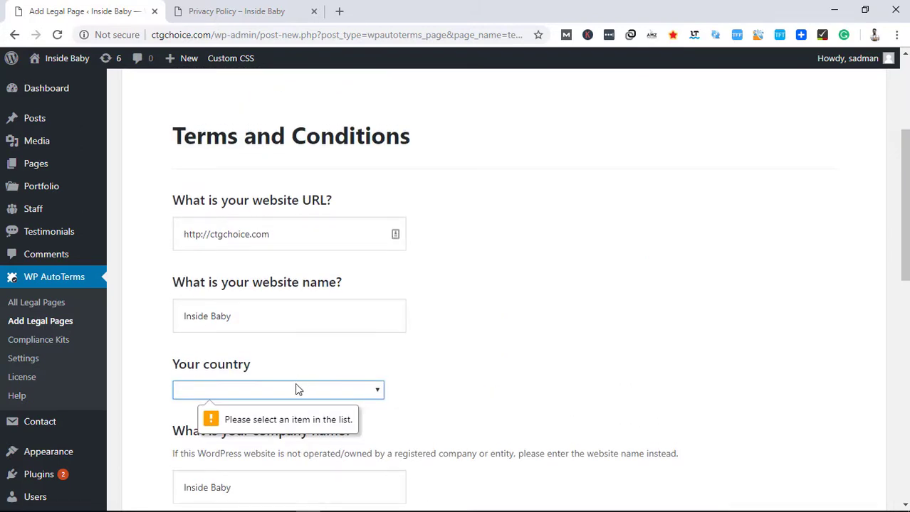
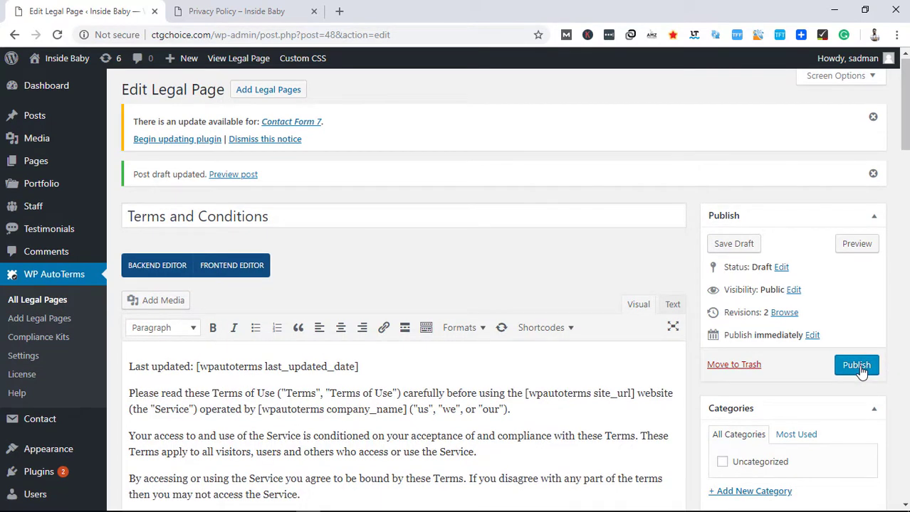
{"action": "left_click", "coordinate": [856, 367]}
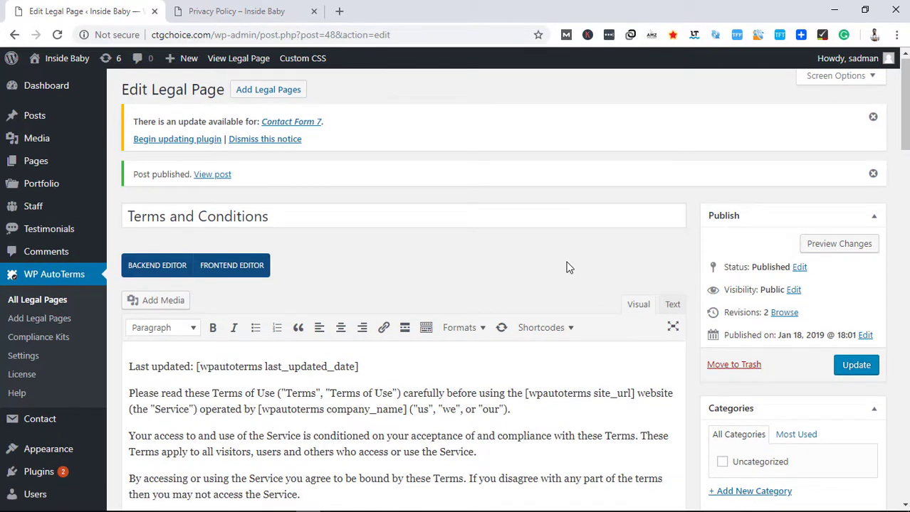
- Preview the published Terms and Conditions page and read through its sections, including Termination, Disclaimer, Governing Law and Changes
{"action": "left_click", "coordinate": [847, 244]}
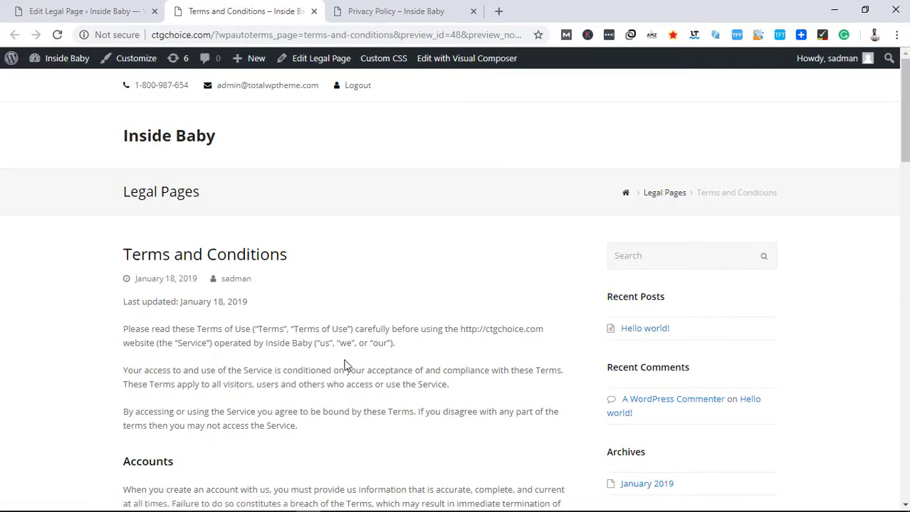
{"action": "scroll", "coordinate": [346, 366], "scroll_direction": "down", "scroll_amount": 3}
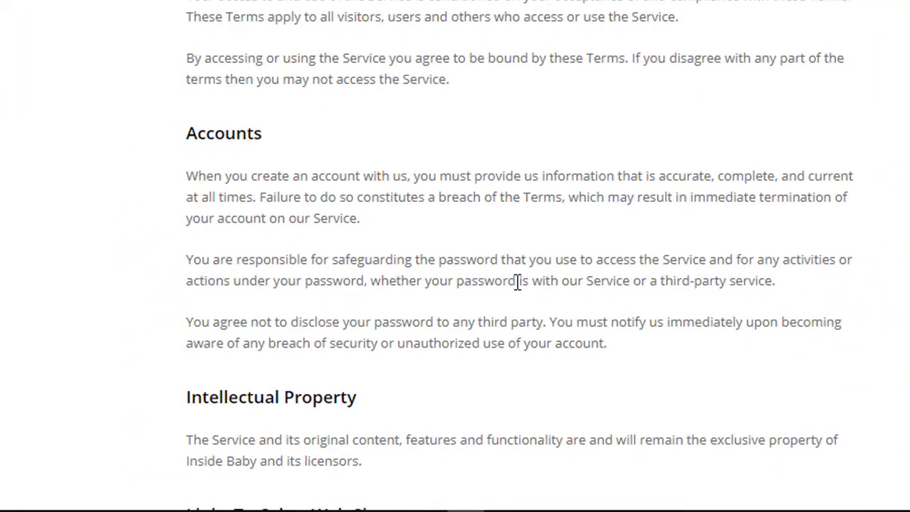
{"action": "scroll", "coordinate": [516, 281], "scroll_direction": "down", "scroll_amount": 4}
{"action": "scroll", "coordinate": [518, 282], "scroll_direction": "down", "scroll_amount": 10}
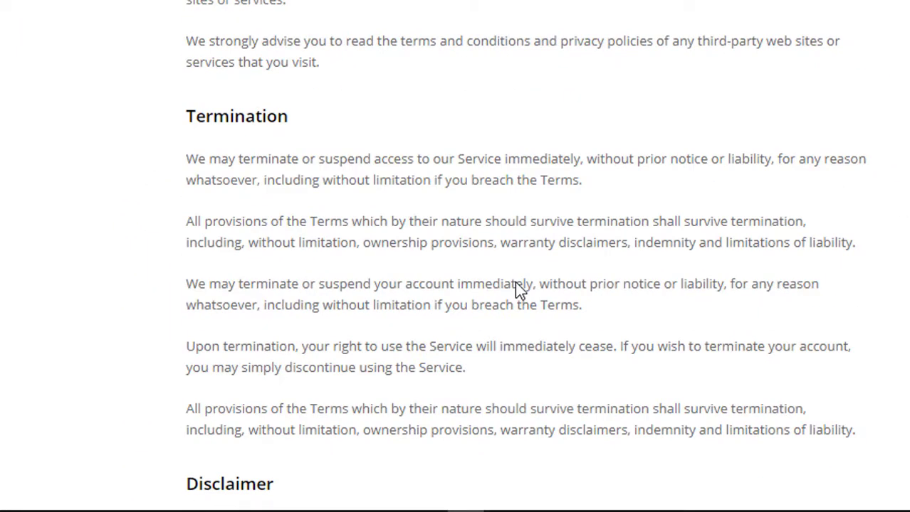
{"action": "left_click_drag", "start_coordinate": [498, 507], "coordinate": [374, 286]}
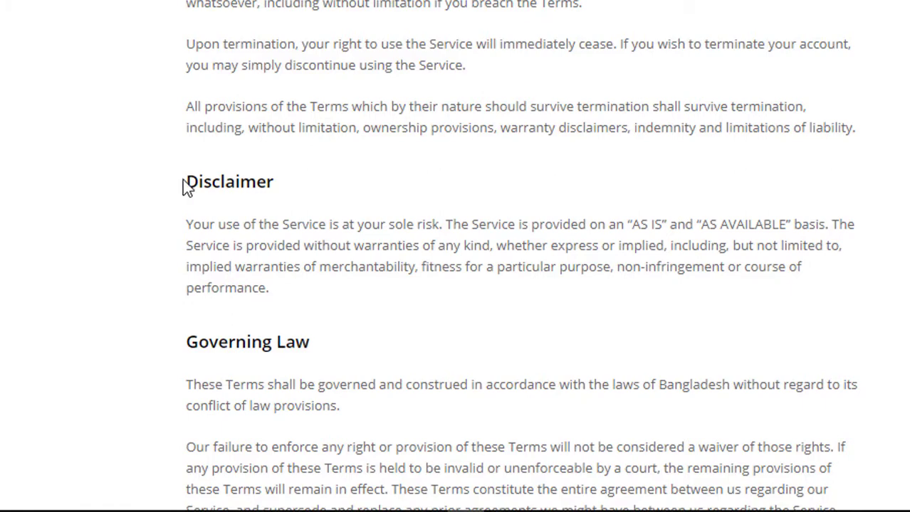
{"action": "left_click", "coordinate": [292, 406]}
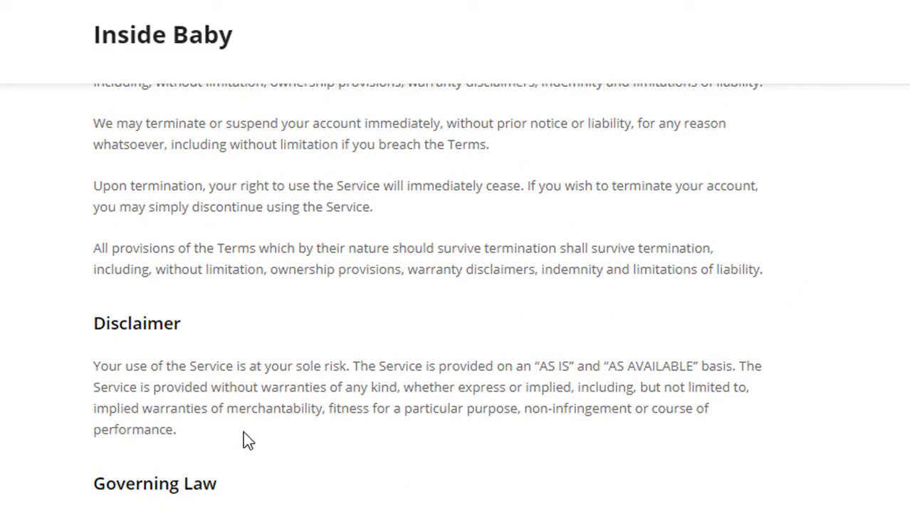
{"action": "scroll", "coordinate": [243, 431], "scroll_direction": "down", "scroll_amount": 3}
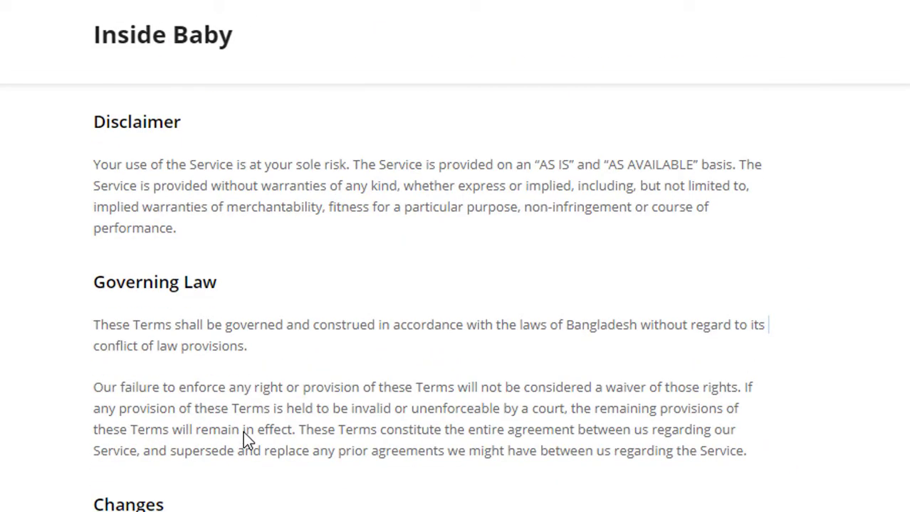
{"action": "scroll", "coordinate": [119, 484], "scroll_direction": "down", "scroll_amount": 3}
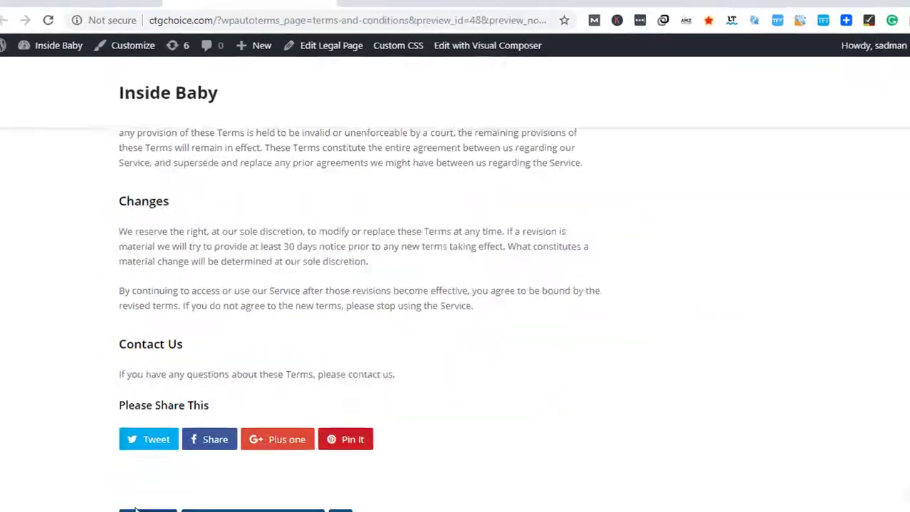
- Reread the Disclaimer and Termination sections of the Terms and Conditions preview, and check the page's text in the legal page editor
{"action": "scroll", "coordinate": [140, 495], "scroll_direction": "up", "scroll_amount": 3}
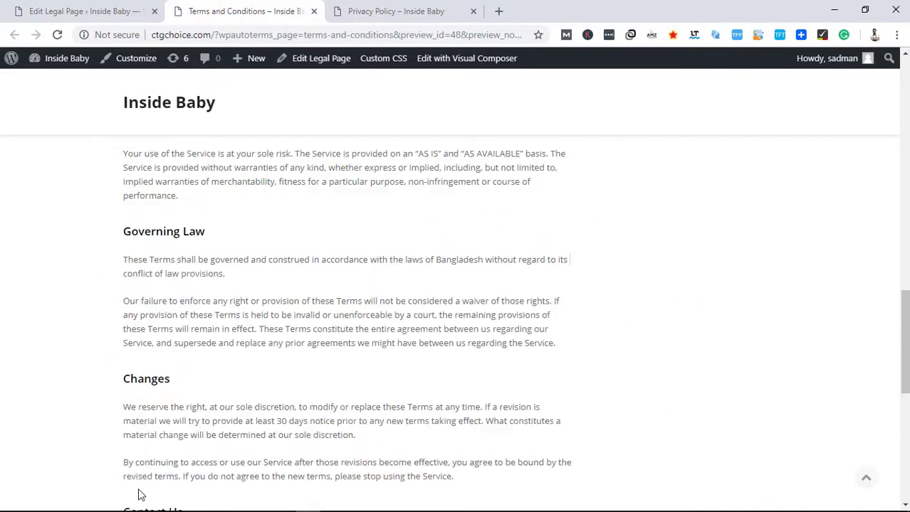
{"action": "scroll", "coordinate": [140, 495], "scroll_direction": "up", "scroll_amount": 3}
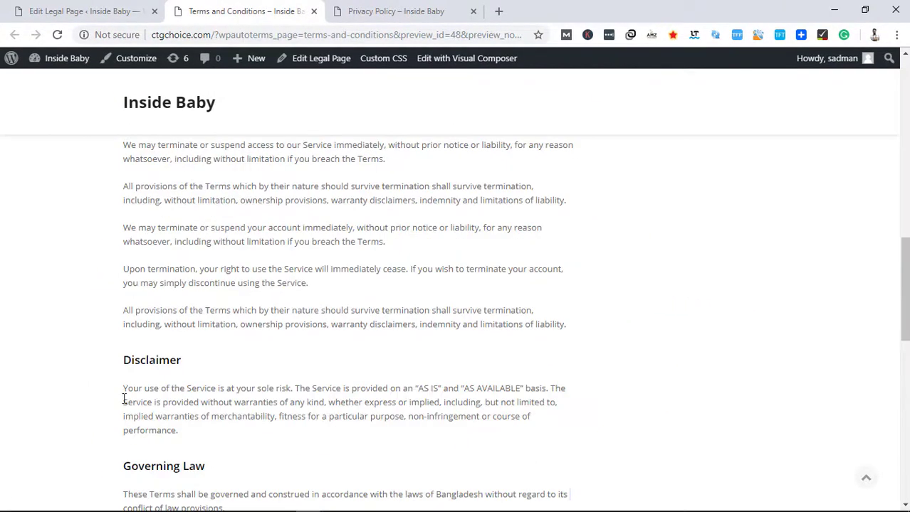
{"action": "left_click", "coordinate": [101, 8]}
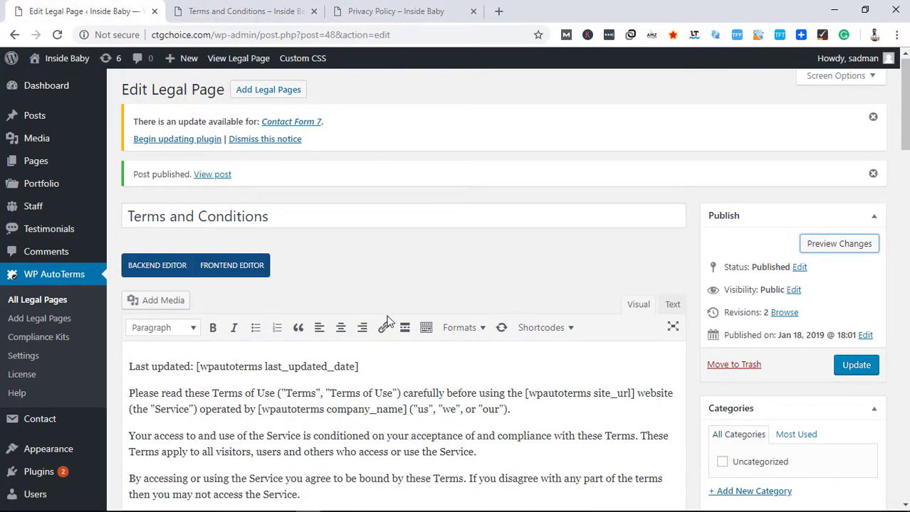
{"action": "scroll", "coordinate": [387, 322], "scroll_direction": "down", "scroll_amount": 5}
{"action": "left_click_drag", "start_coordinate": [183, 315], "coordinate": [269, 235]}
{"action": "left_click", "coordinate": [271, 236]}
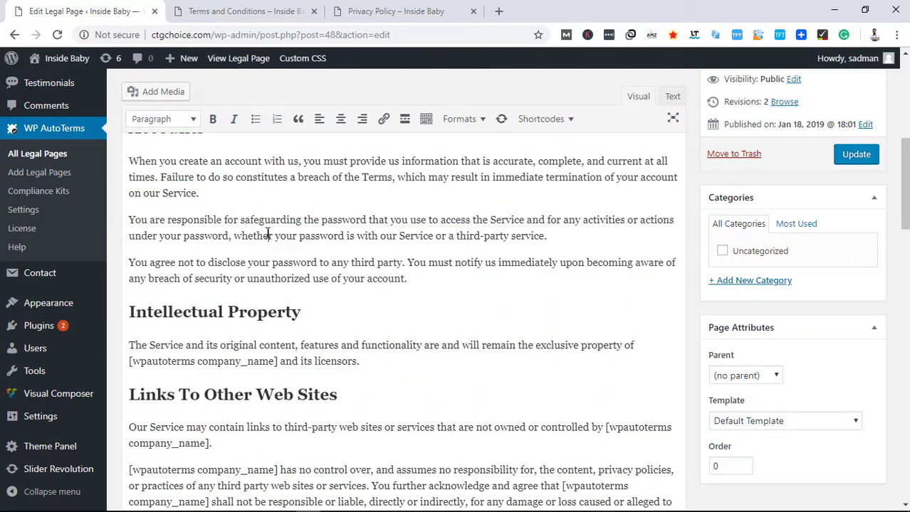
- Open a blank Custom Legal Page form, look over its title and content areas, and return to the list of all legal pages
{"action": "left_click", "coordinate": [54, 156]}
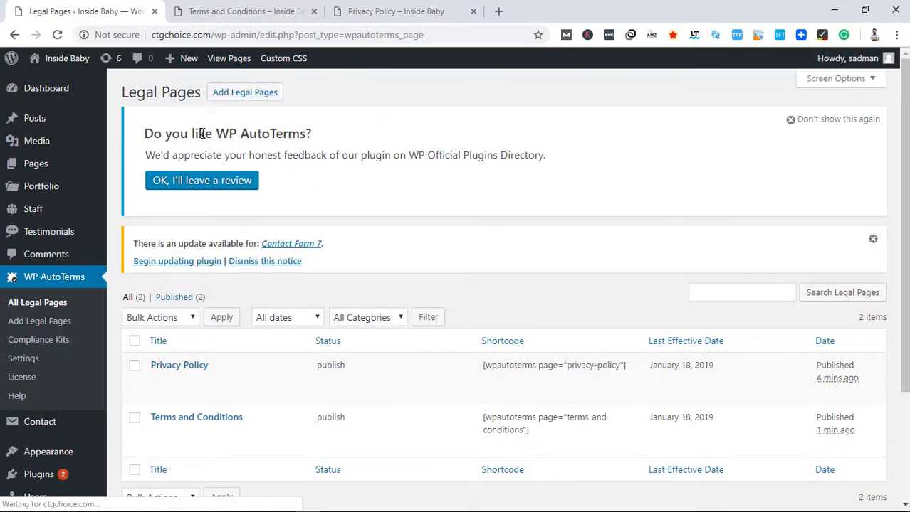
{"action": "left_click", "coordinate": [239, 93]}
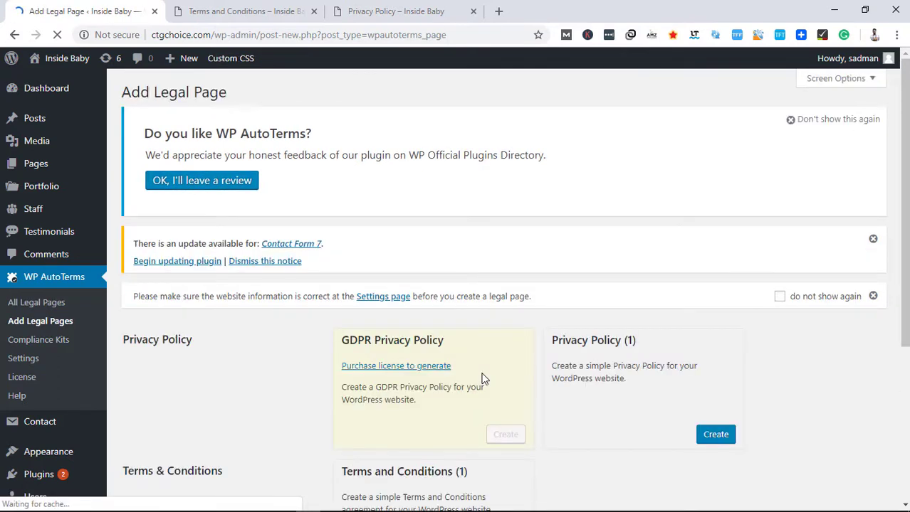
{"action": "scroll", "coordinate": [482, 379], "scroll_direction": "down", "scroll_amount": 5}
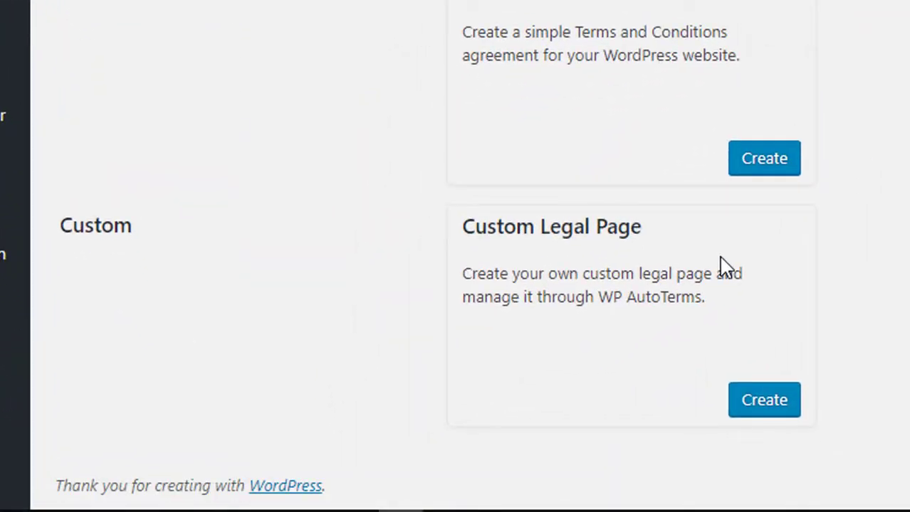
{"action": "left_click", "coordinate": [759, 412]}
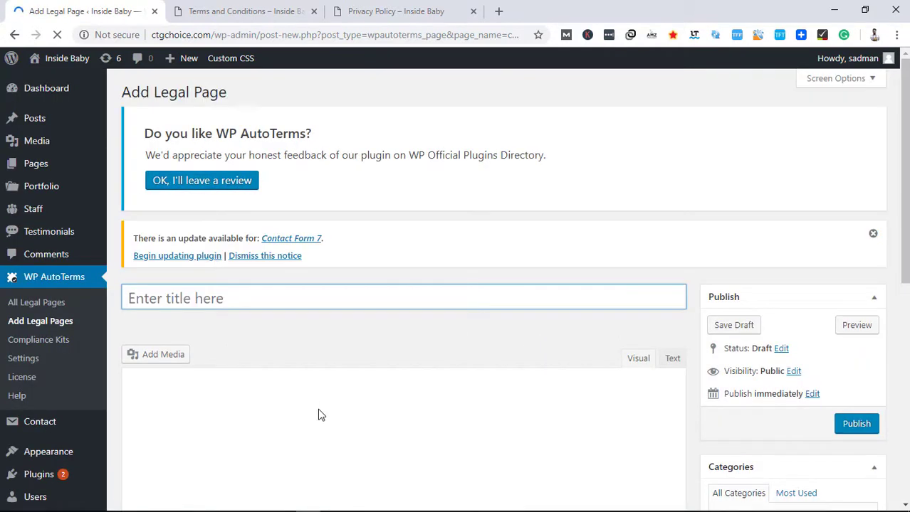
{"action": "scroll", "coordinate": [318, 409], "scroll_direction": "down", "scroll_amount": 4}
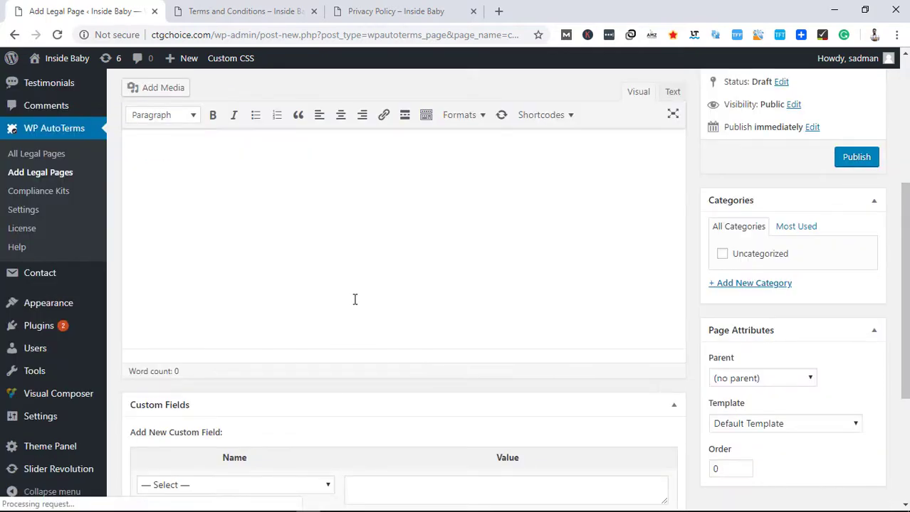
{"action": "left_click", "coordinate": [370, 186]}
{"action": "scroll", "coordinate": [368, 186], "scroll_direction": "up", "scroll_amount": 4}
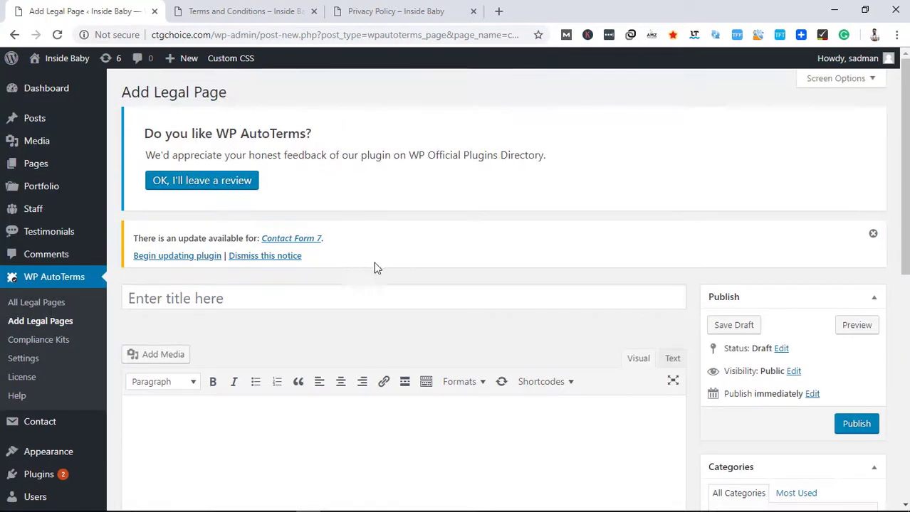
{"action": "left_click", "coordinate": [35, 302]}
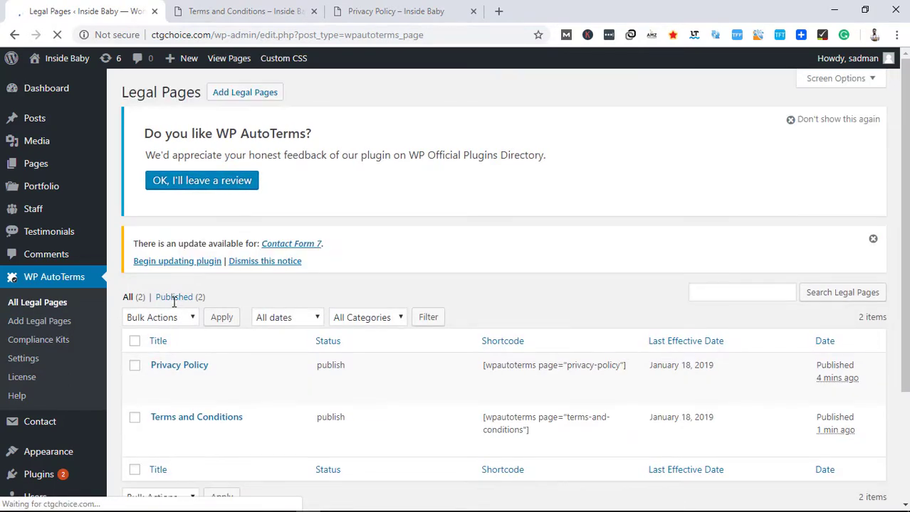
{"action": "scroll", "coordinate": [174, 302], "scroll_direction": "down", "scroll_amount": 3}
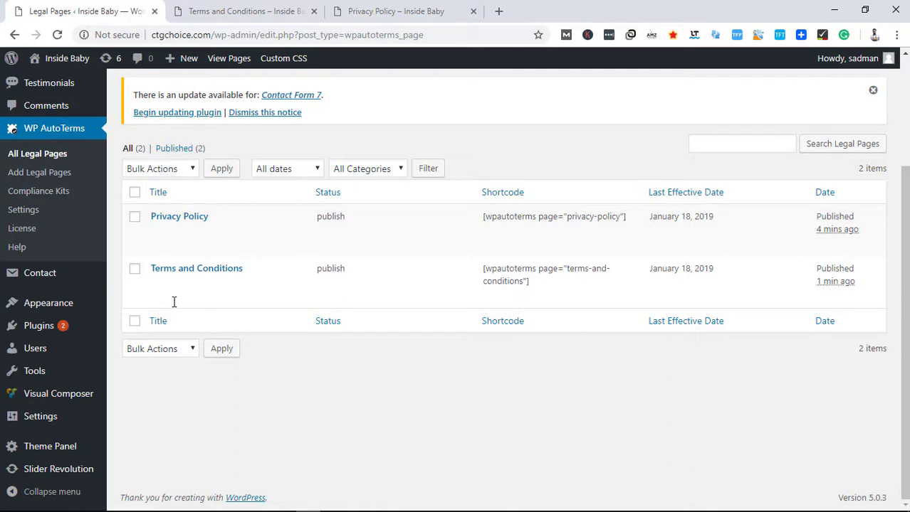
- Open the ctgchoice.com homepage and examine its header and footer for links to the legal pages
{"action": "left_click", "coordinate": [248, 12]}
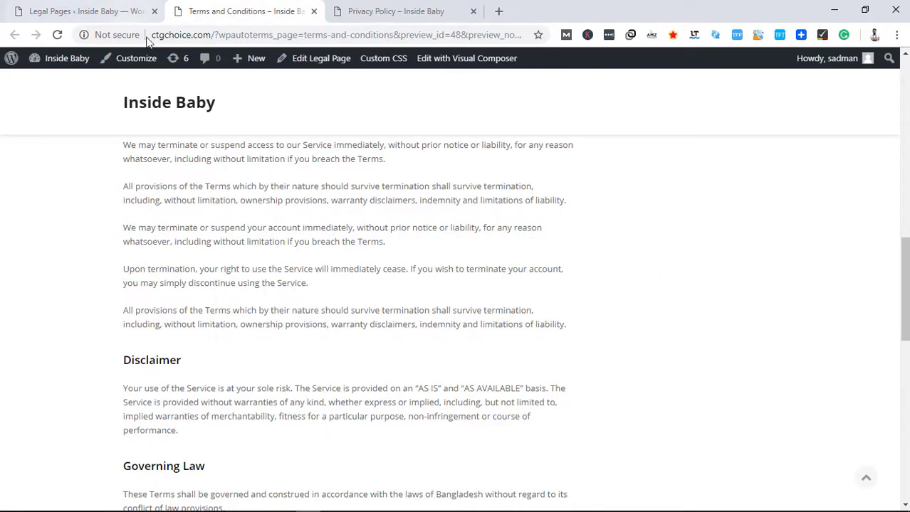
{"action": "left_click", "coordinate": [203, 36]}
{"action": "type", "text": "ctg"}
{"action": "key", "text": "Return"}
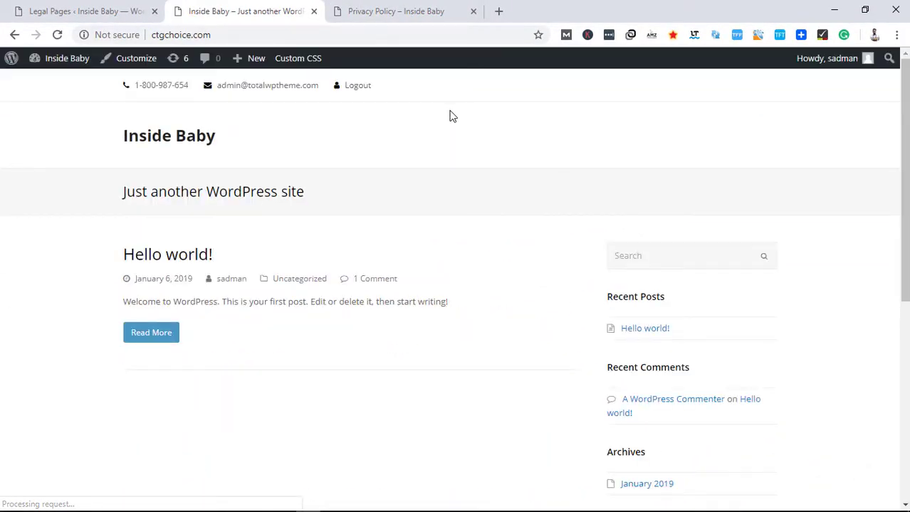
{"action": "scroll", "coordinate": [450, 116], "scroll_direction": "down", "scroll_amount": 5}
{"action": "scroll", "coordinate": [450, 118], "scroll_direction": "up", "scroll_amount": 5}
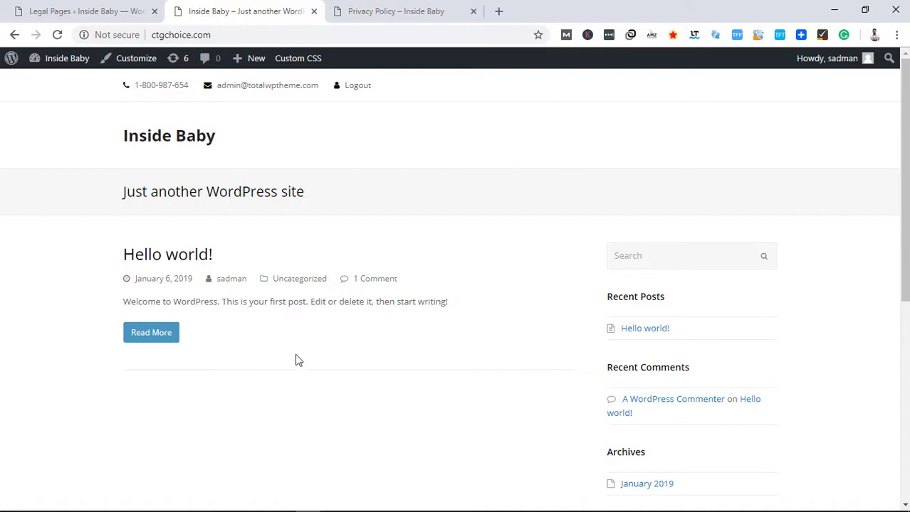
{"action": "scroll", "coordinate": [418, 169], "scroll_direction": "down", "scroll_amount": 5}
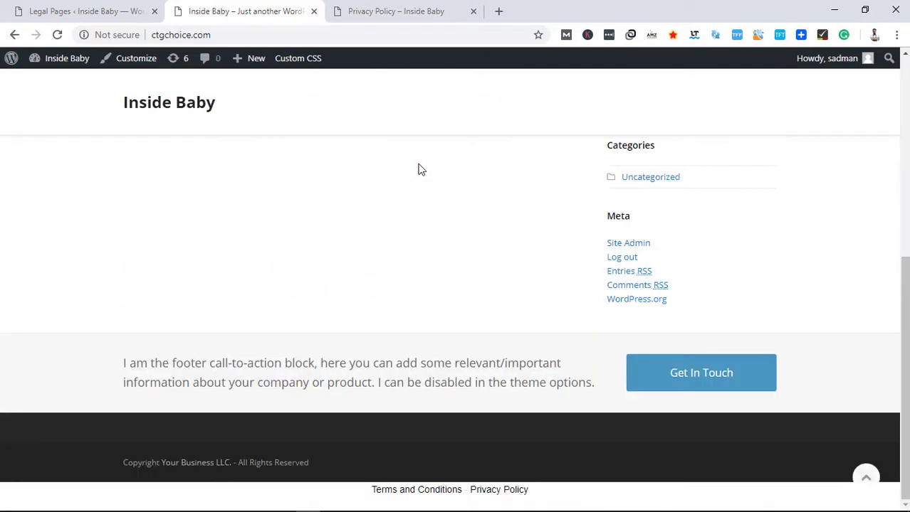
{"action": "scroll", "coordinate": [418, 168], "scroll_direction": "up", "scroll_amount": 5}
{"action": "scroll", "coordinate": [423, 189], "scroll_direction": "down", "scroll_amount": 5}
{"action": "scroll", "coordinate": [427, 338], "scroll_direction": "up", "scroll_amount": 5}
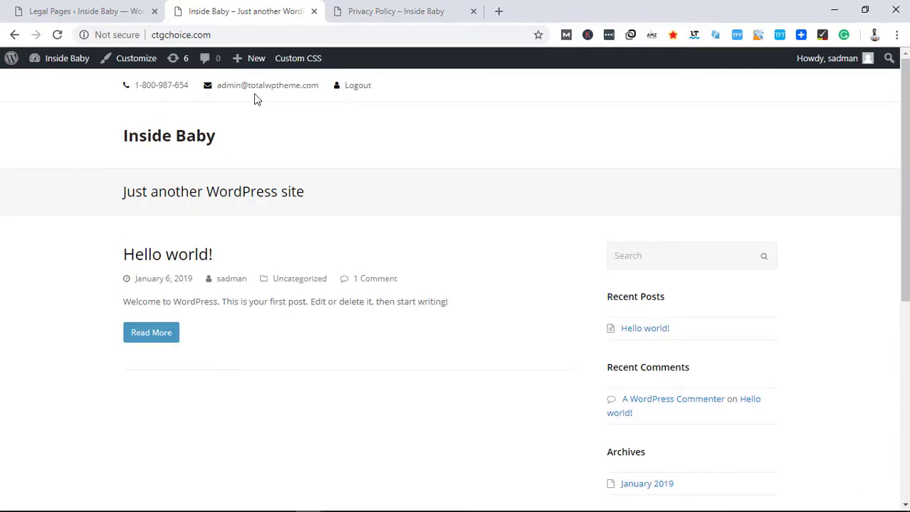
{"action": "scroll", "coordinate": [405, 107], "scroll_direction": "down", "scroll_amount": 5}
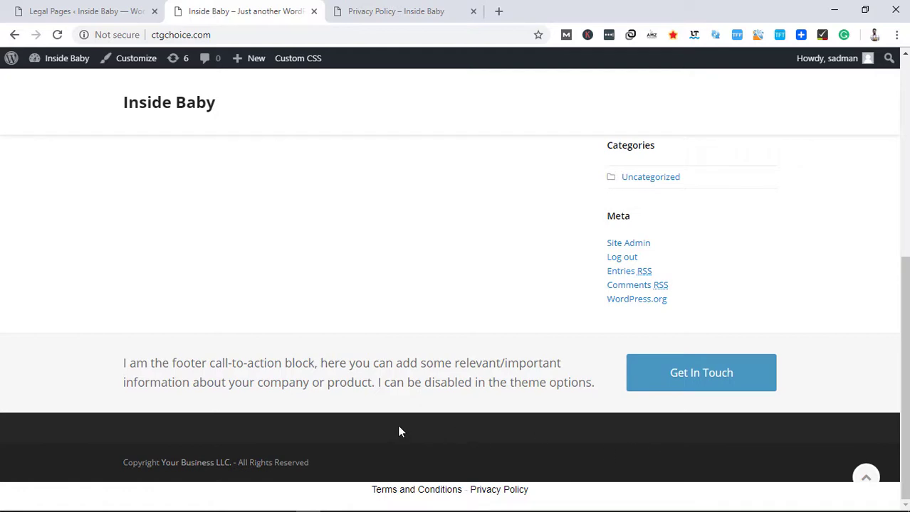
{"action": "scroll", "coordinate": [399, 431], "scroll_direction": "up", "scroll_amount": 5}
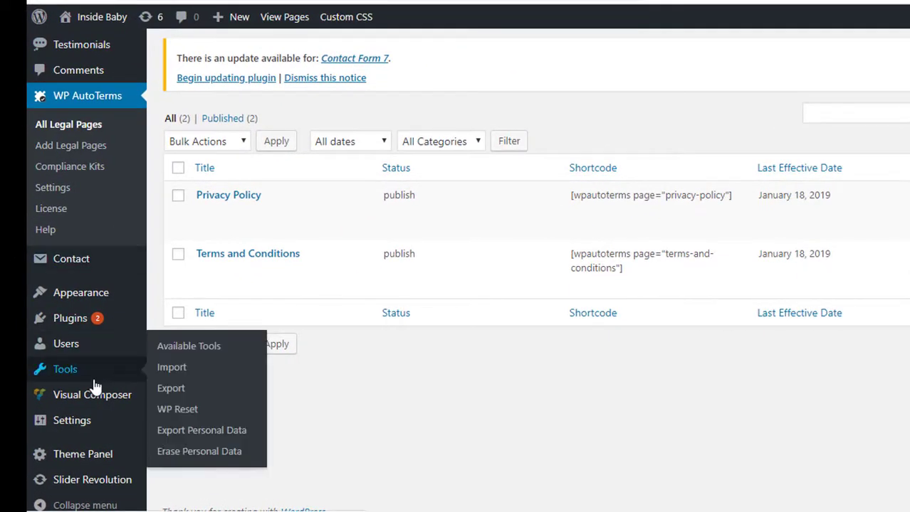
- Create a new WordPress navigation menu named "legal menu"
{"action": "scroll", "coordinate": [92, 385], "scroll_direction": "up", "scroll_amount": 3}
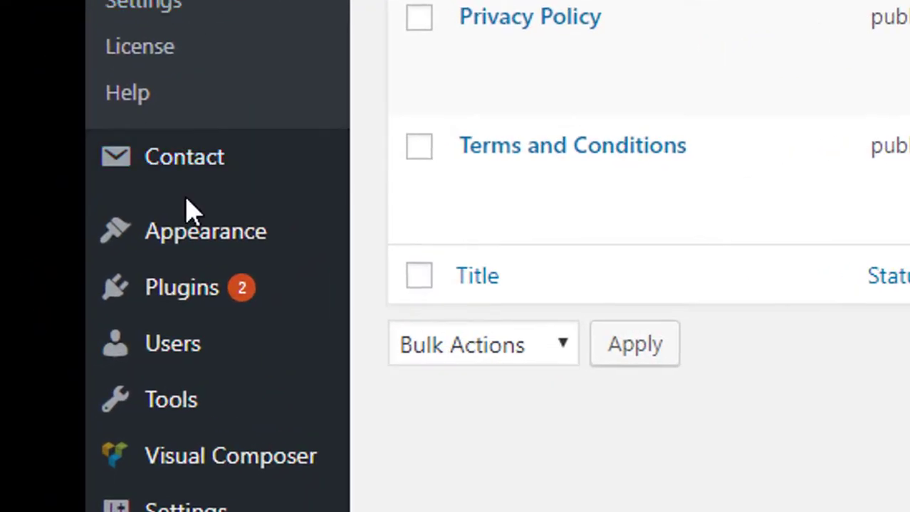
{"action": "mouse_move", "coordinate": [74, 470]}
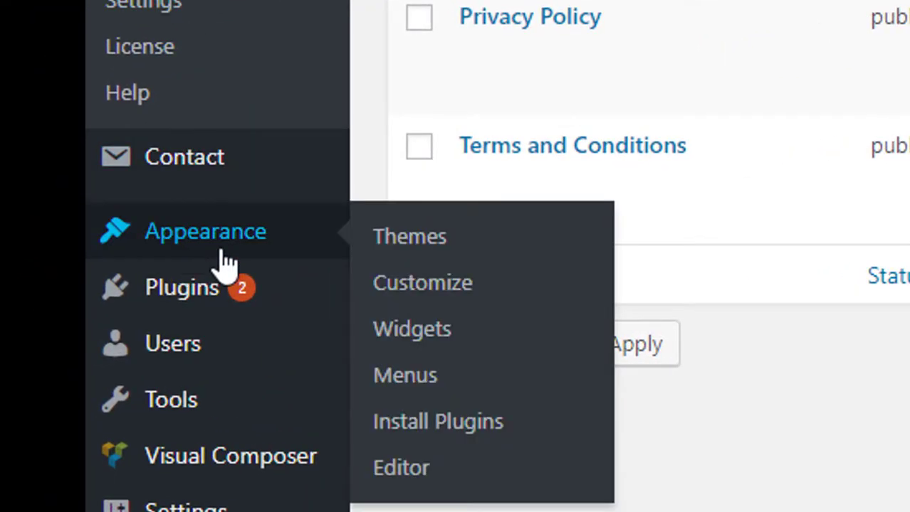
{"action": "left_click", "coordinate": [430, 378]}
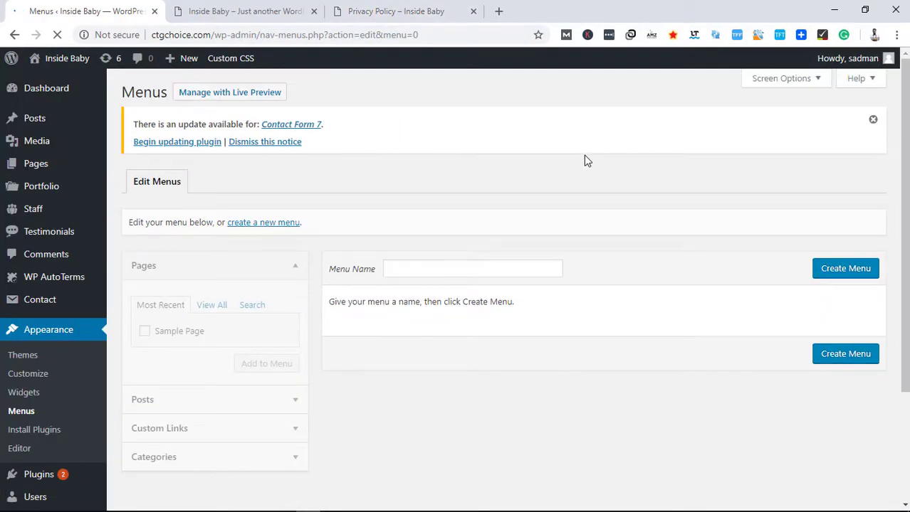
{"action": "scroll", "coordinate": [585, 160], "scroll_direction": "down", "scroll_amount": 3}
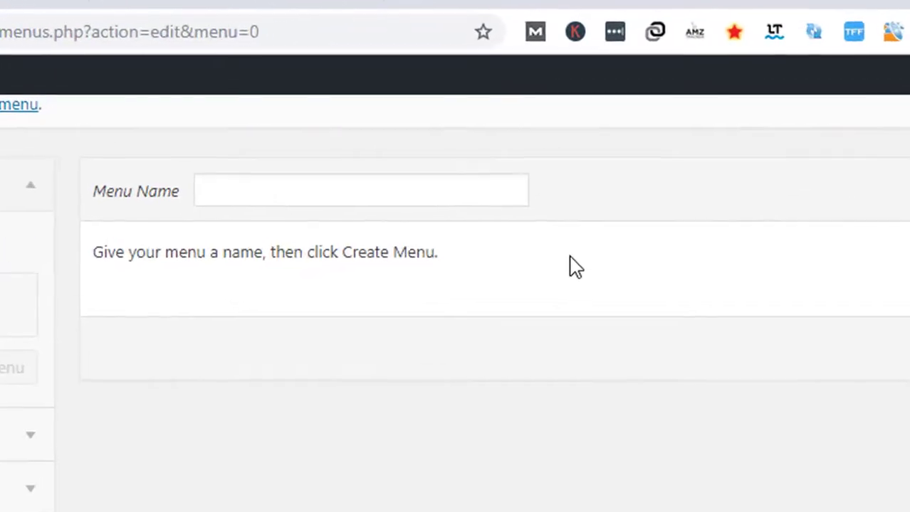
{"action": "scroll", "coordinate": [589, 164], "scroll_direction": "up", "scroll_amount": 3}
{"action": "scroll", "coordinate": [462, 381], "scroll_direction": "down", "scroll_amount": 2}
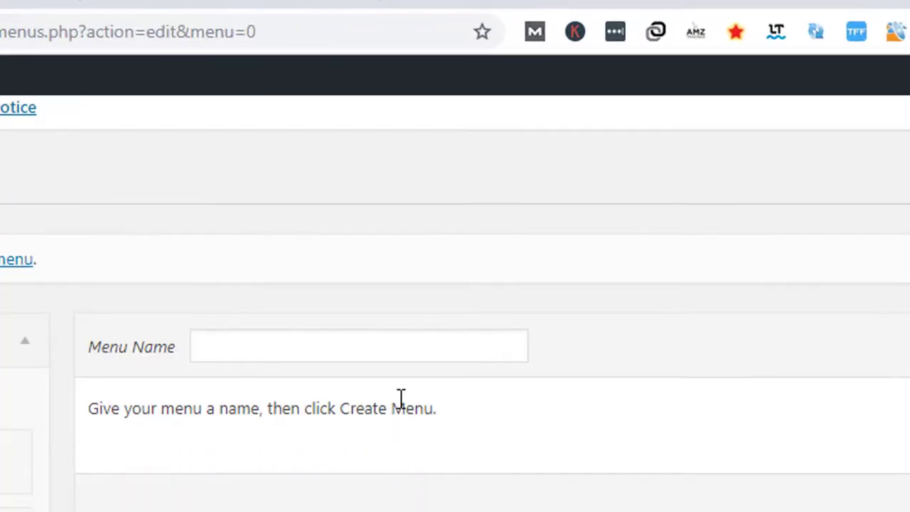
{"action": "left_click", "coordinate": [408, 349]}
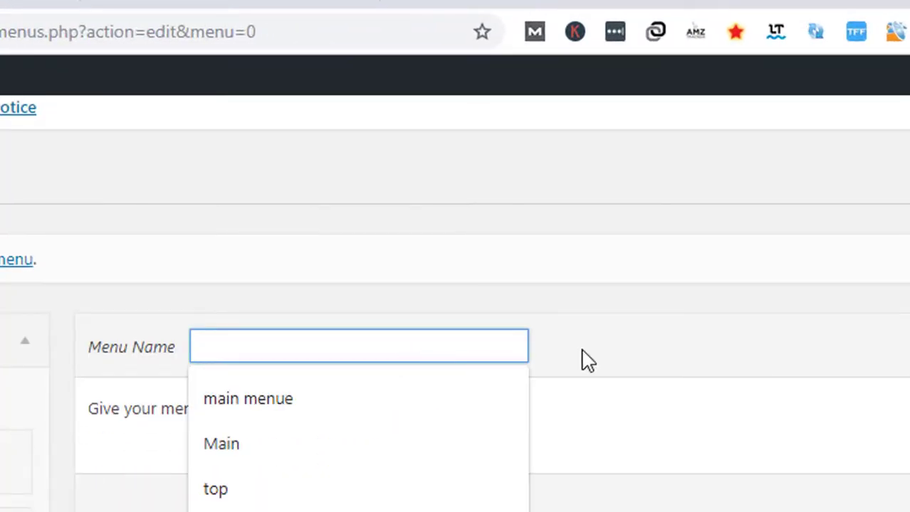
{"action": "type", "text": "lega"}
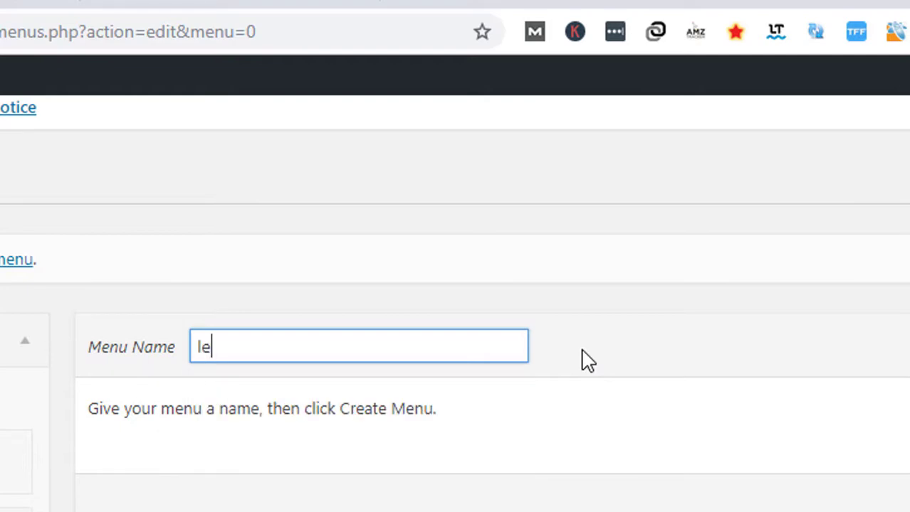
{"action": "type", "text": "l men"}
{"action": "type", "text": "u"}
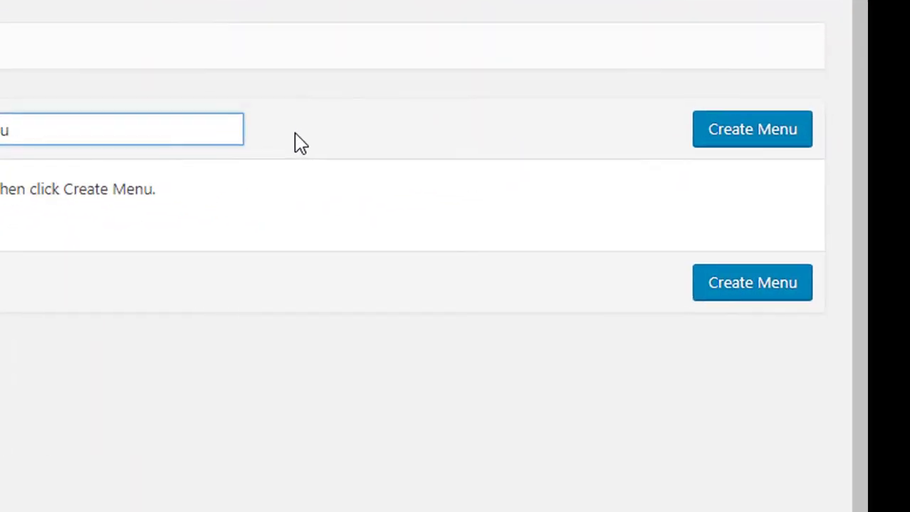
{"action": "left_click", "coordinate": [712, 141]}
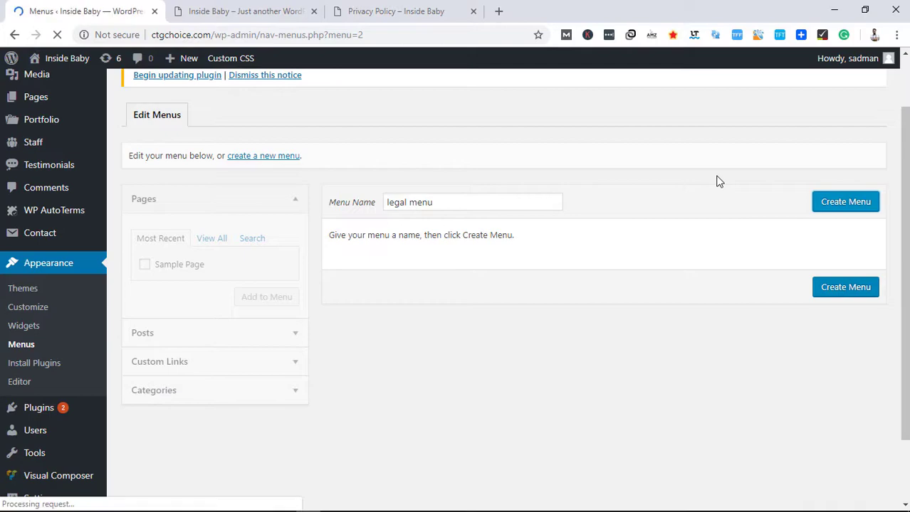
- Look through all pages, the custom link fields and the posts section for items that can go into the legal menu
{"action": "scroll", "coordinate": [717, 181], "scroll_direction": "down", "scroll_amount": 2}
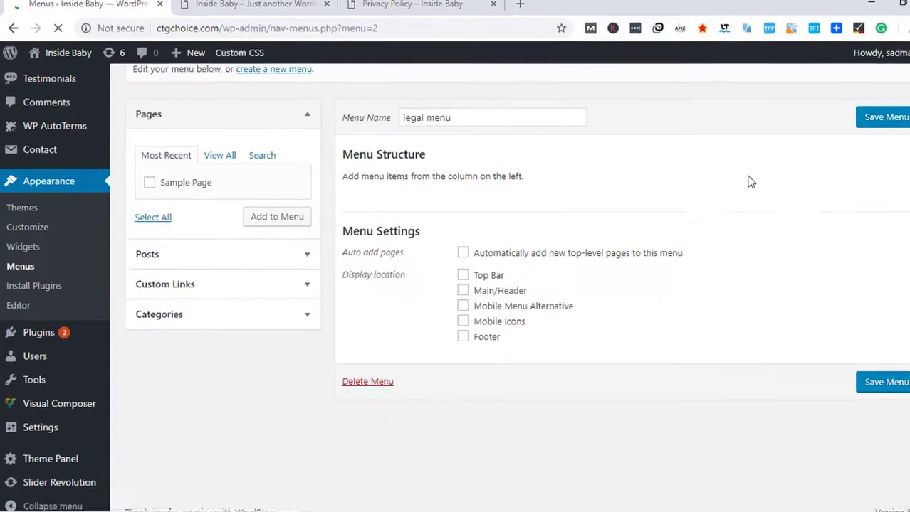
{"action": "scroll", "coordinate": [421, 447], "scroll_direction": "up", "scroll_amount": 3}
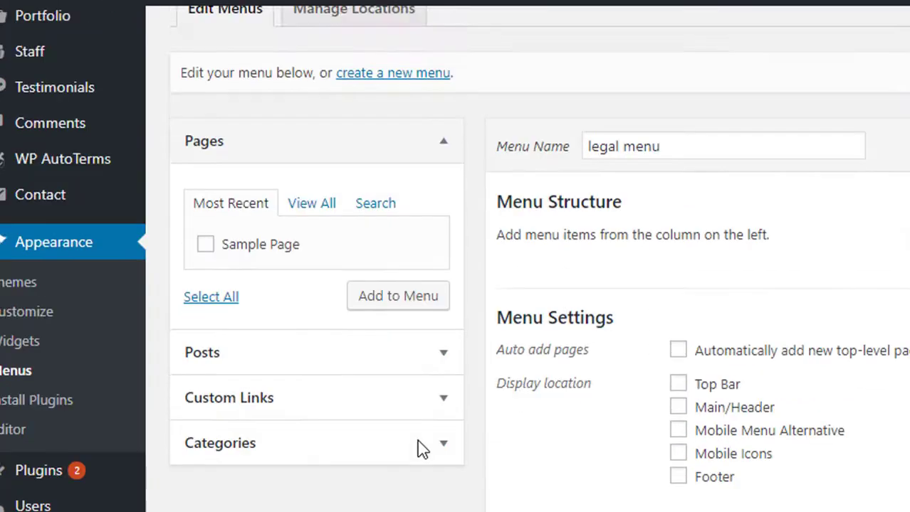
{"action": "scroll", "coordinate": [307, 385], "scroll_direction": "up", "scroll_amount": 1}
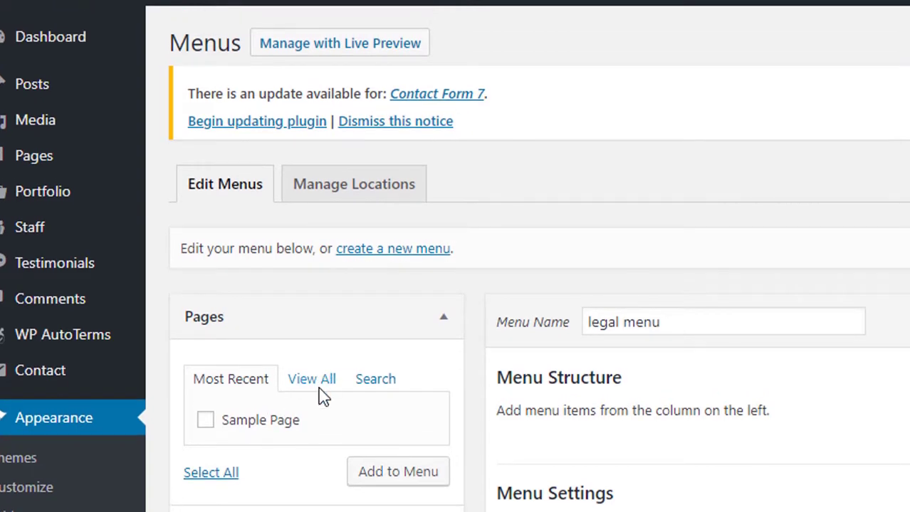
{"action": "left_click", "coordinate": [313, 382]}
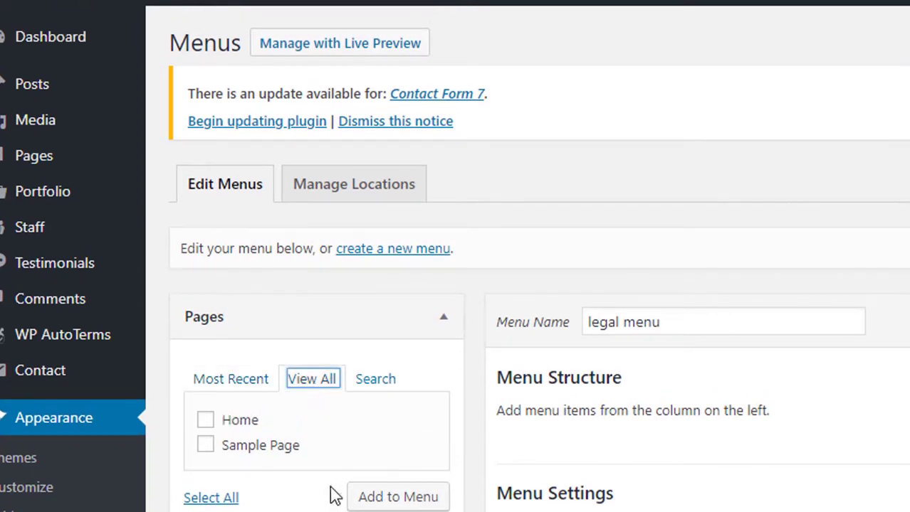
{"action": "scroll", "coordinate": [335, 496], "scroll_direction": "down", "scroll_amount": 1}
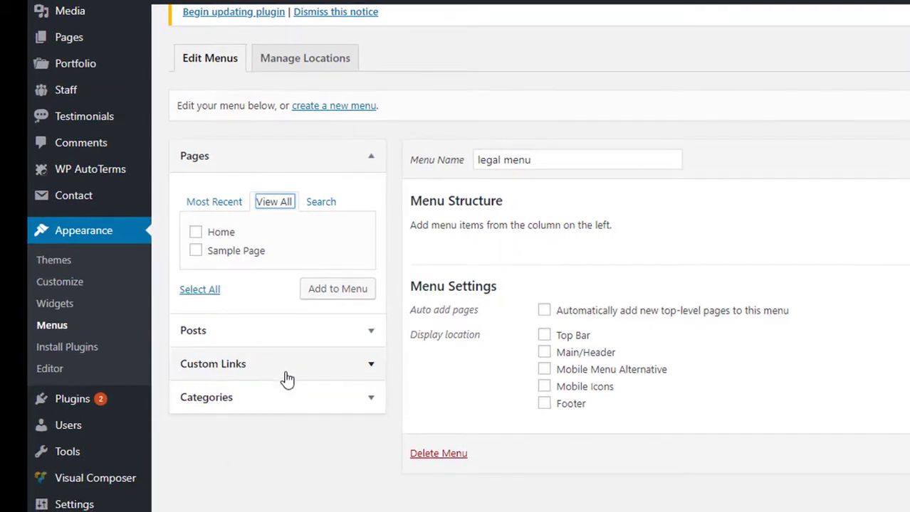
{"action": "left_click", "coordinate": [286, 375]}
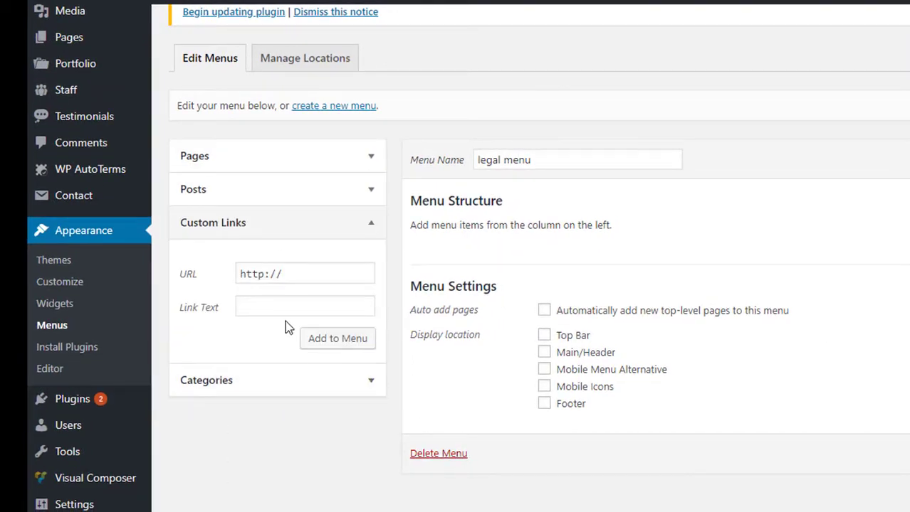
{"action": "left_click", "coordinate": [284, 197]}
{"action": "left_click", "coordinate": [284, 196]}
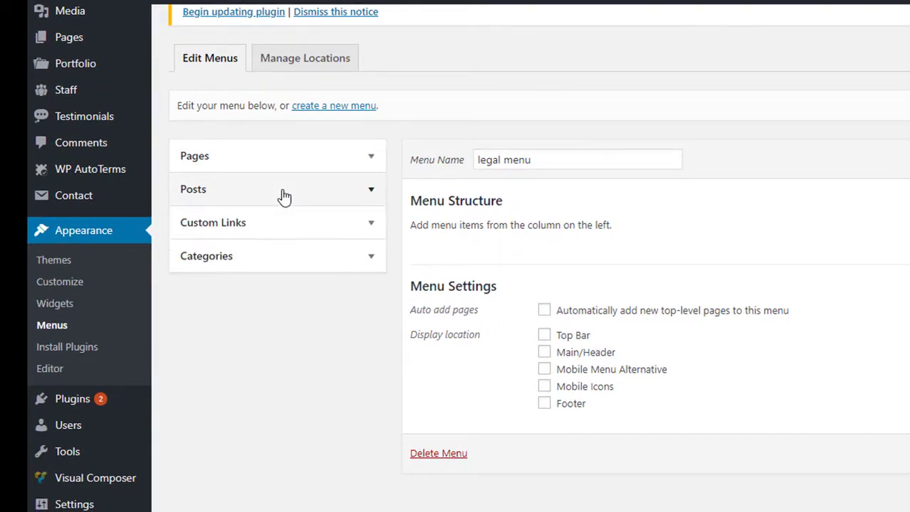
- Enable the Legal Pages box in the Menus screen options so legal pages can be added to menus
{"action": "left_click", "coordinate": [269, 264]}
{"action": "left_click", "coordinate": [269, 265]}
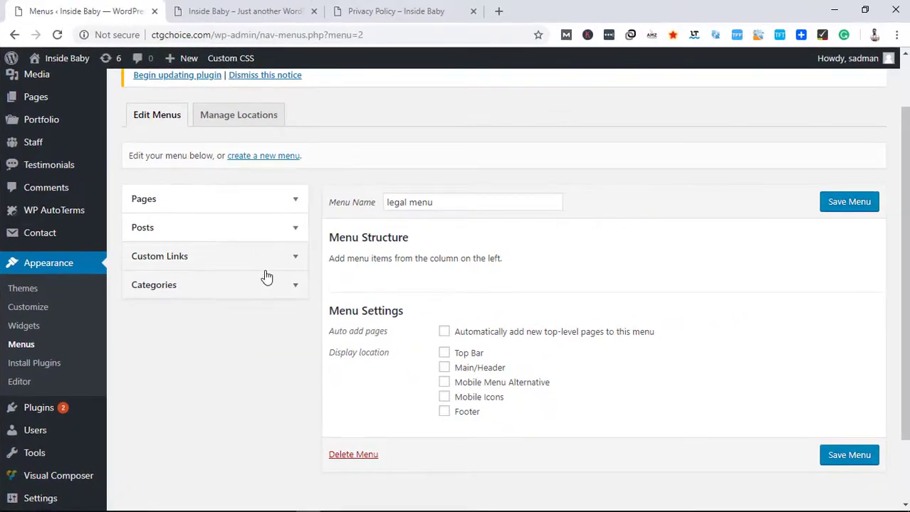
{"action": "scroll", "coordinate": [266, 277], "scroll_direction": "up", "scroll_amount": 2}
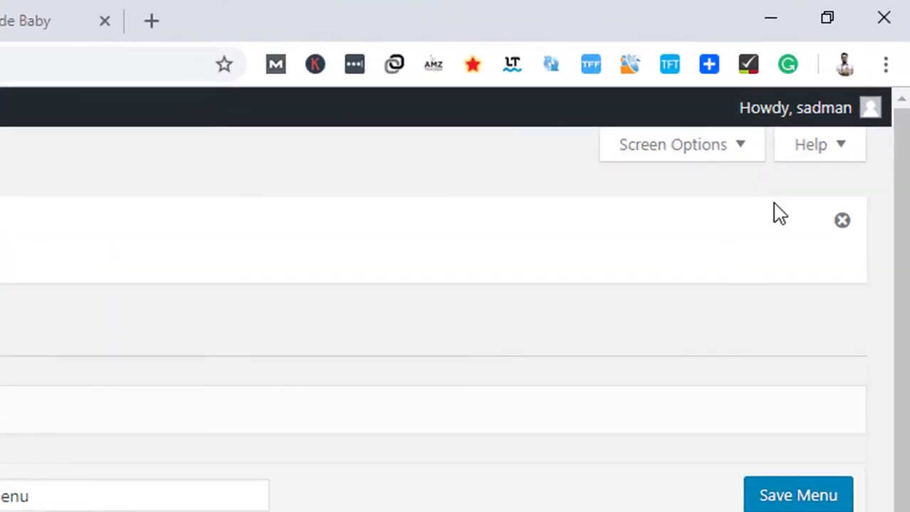
{"action": "left_click", "coordinate": [695, 166]}
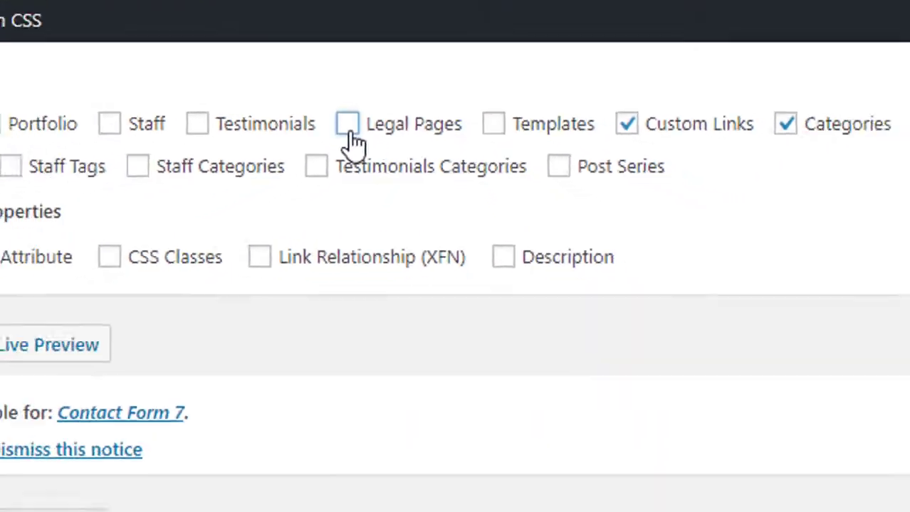
{"action": "left_click", "coordinate": [313, 142]}
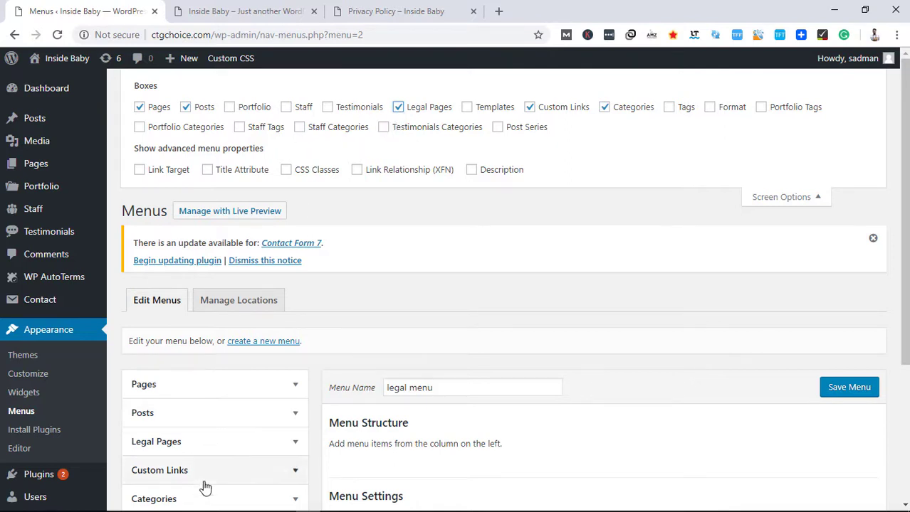
- Toggle the Pages, Posts and Portfolio boxes and set each one back to try their effect on the available item types
{"action": "left_click", "coordinate": [139, 107]}
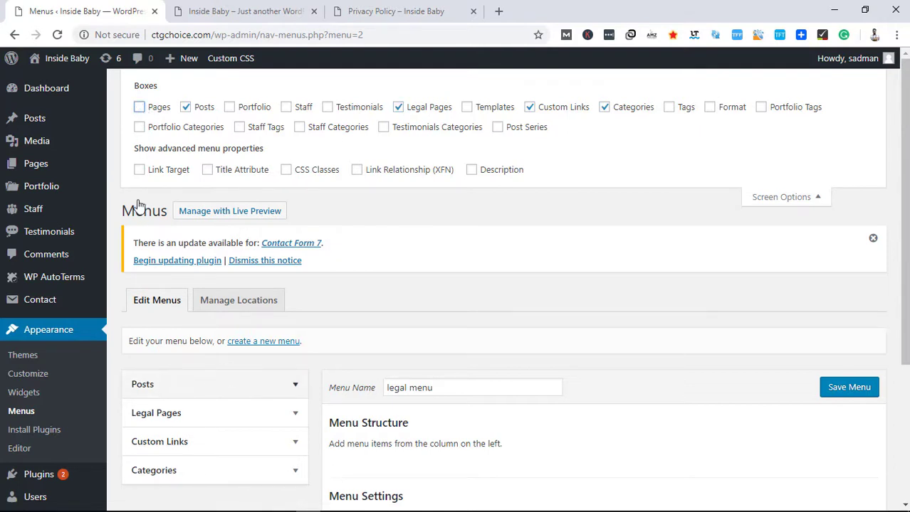
{"action": "left_click", "coordinate": [139, 108]}
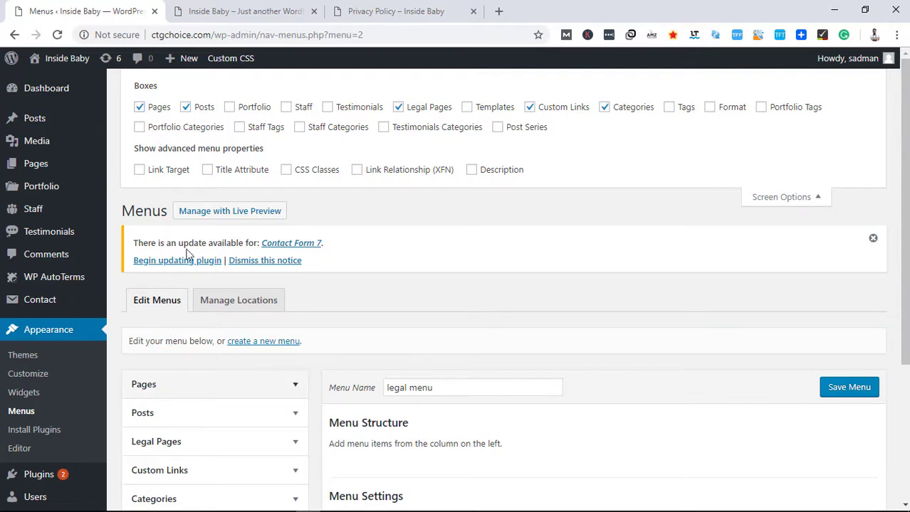
{"action": "left_click", "coordinate": [187, 108]}
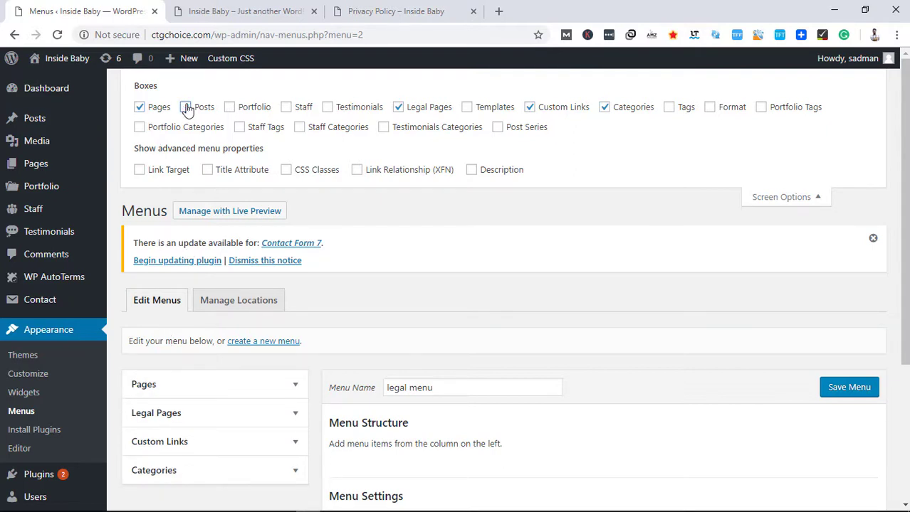
{"action": "left_click", "coordinate": [187, 107]}
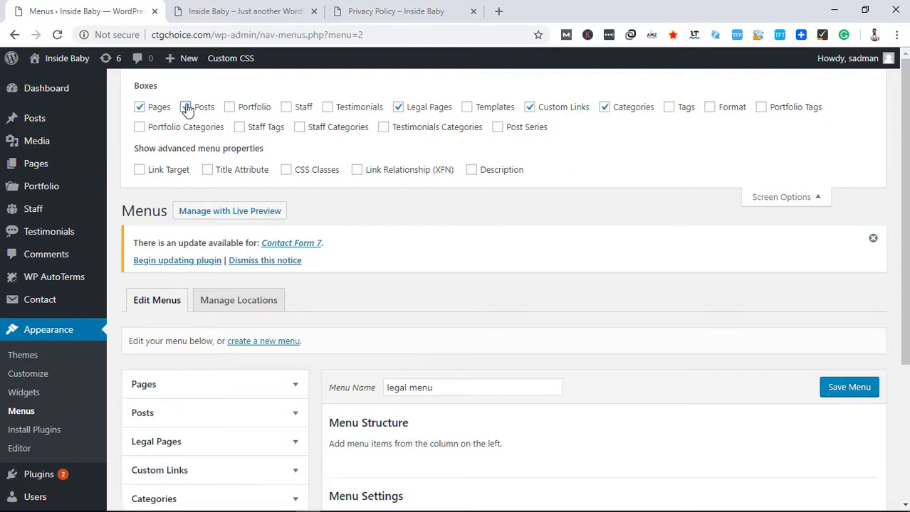
{"action": "left_click", "coordinate": [230, 109]}
{"action": "left_click", "coordinate": [231, 109]}
- Add the Privacy Policy and Terms and Conditions legal pages to the legal menu
{"action": "left_click", "coordinate": [781, 198]}
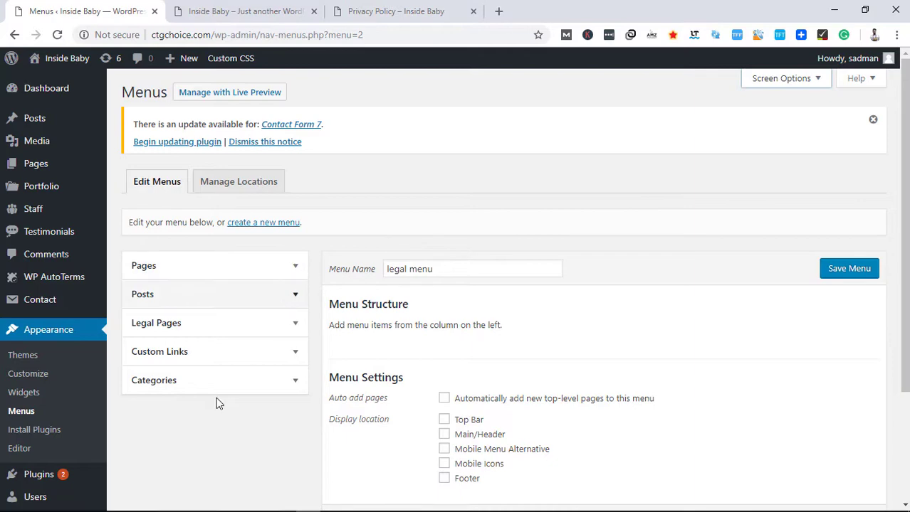
{"action": "left_click", "coordinate": [201, 323]}
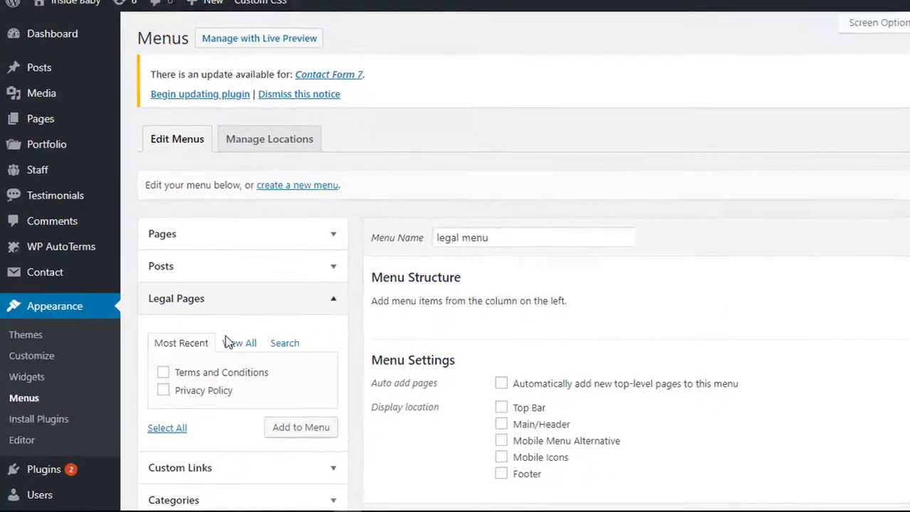
{"action": "left_click", "coordinate": [213, 361]}
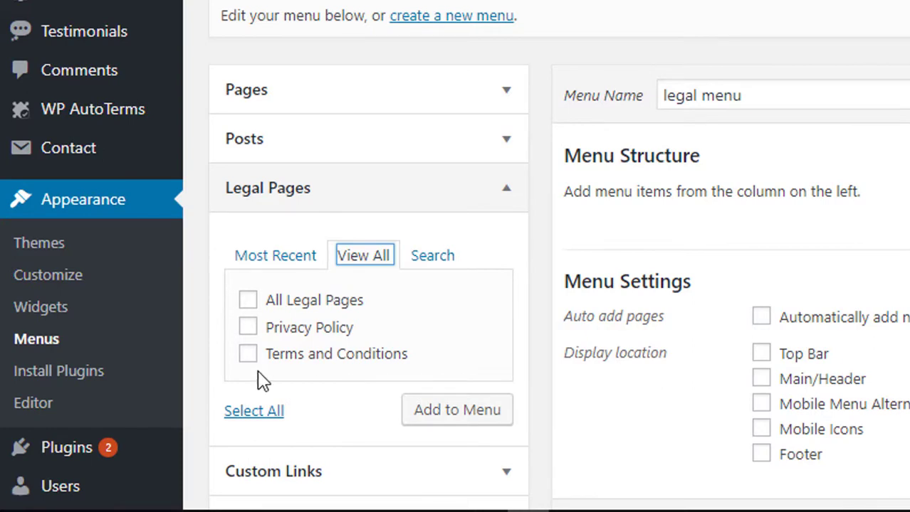
{"action": "left_click", "coordinate": [247, 329]}
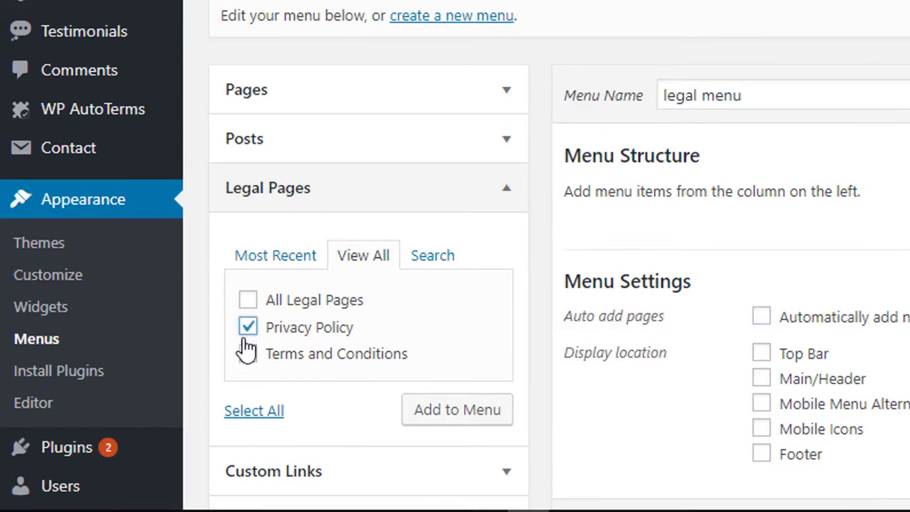
{"action": "left_click", "coordinate": [247, 355]}
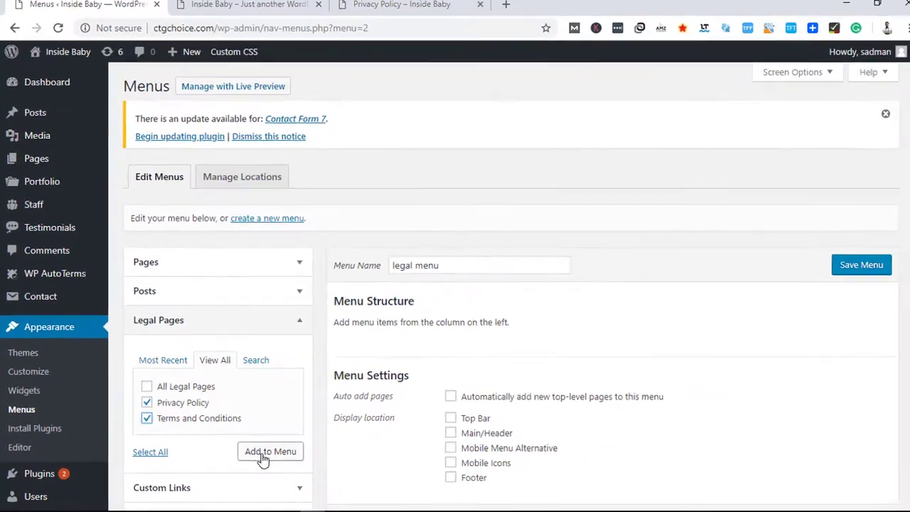
{"action": "left_click", "coordinate": [436, 410]}
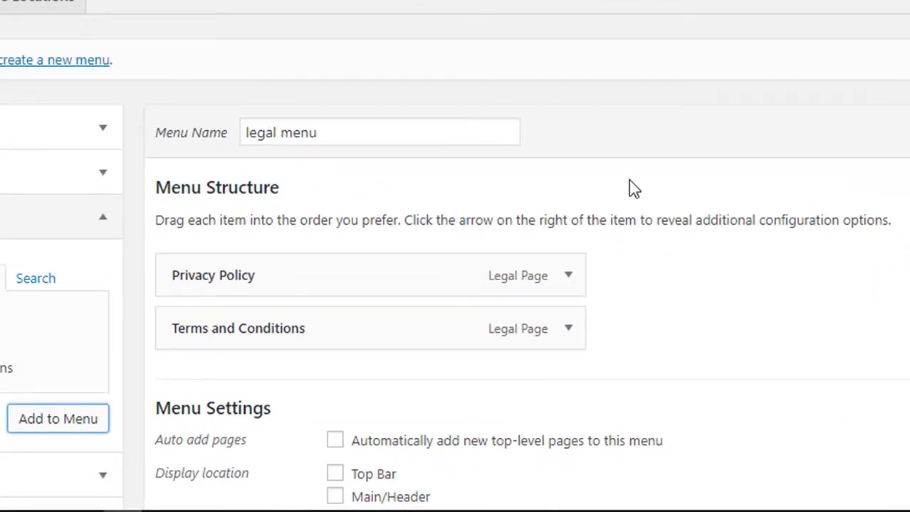
- Check the homepage's header and footer areas, assign the legal menu to the Footer display location and save it
{"action": "scroll", "coordinate": [629, 187], "scroll_direction": "down", "scroll_amount": 3}
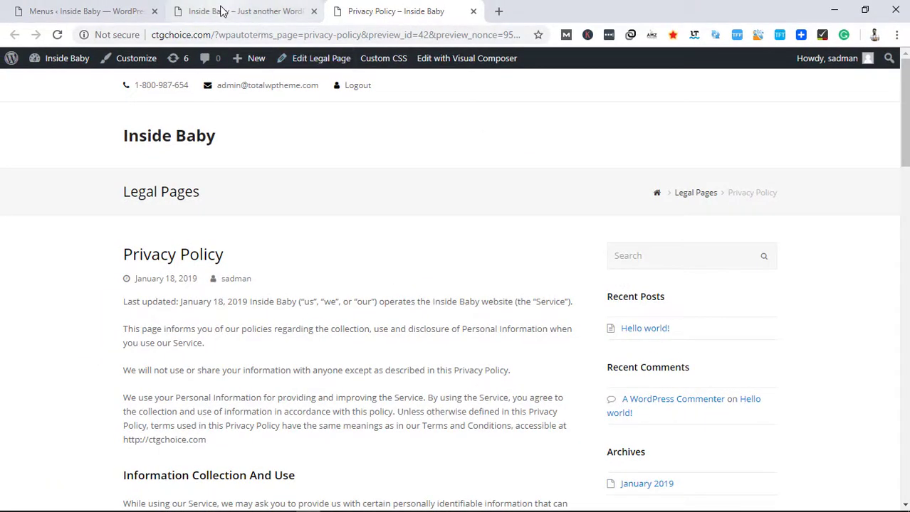
{"action": "left_click", "coordinate": [222, 11]}
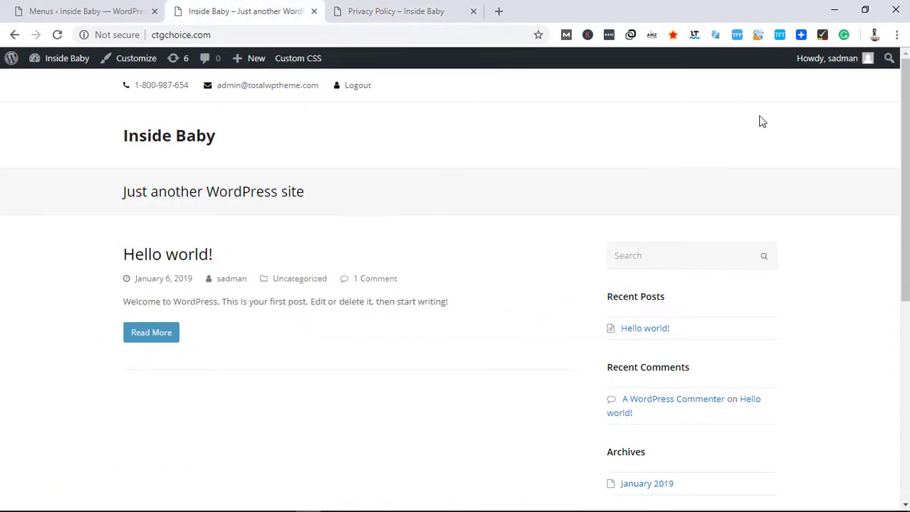
{"action": "scroll", "coordinate": [729, 355], "scroll_direction": "down", "scroll_amount": 5}
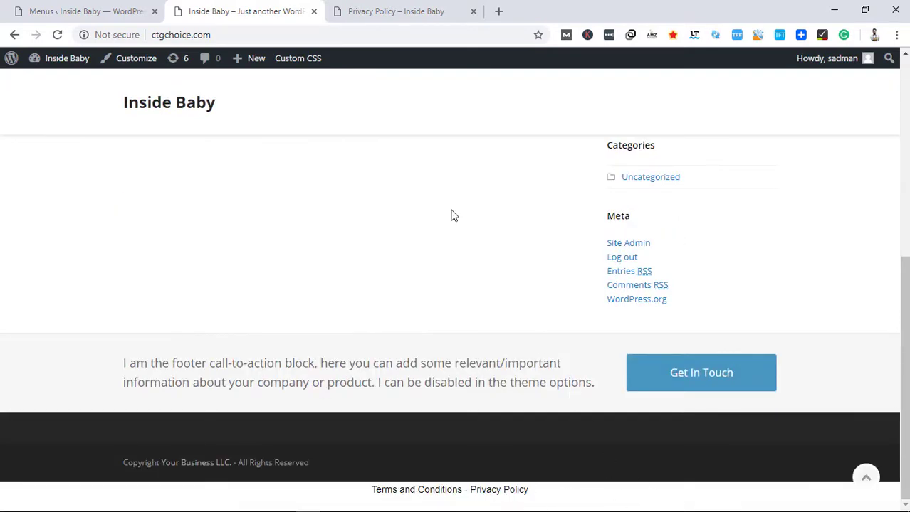
{"action": "left_click", "coordinate": [102, 8]}
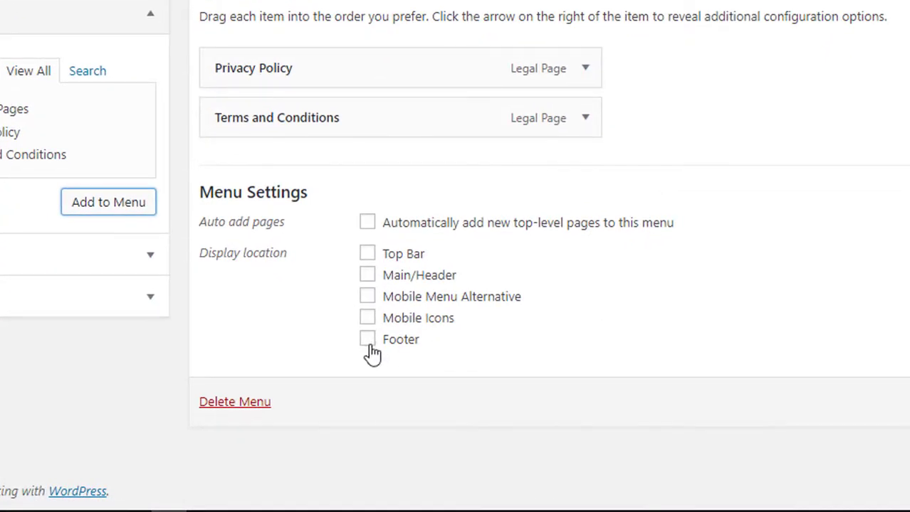
{"action": "left_click", "coordinate": [368, 343]}
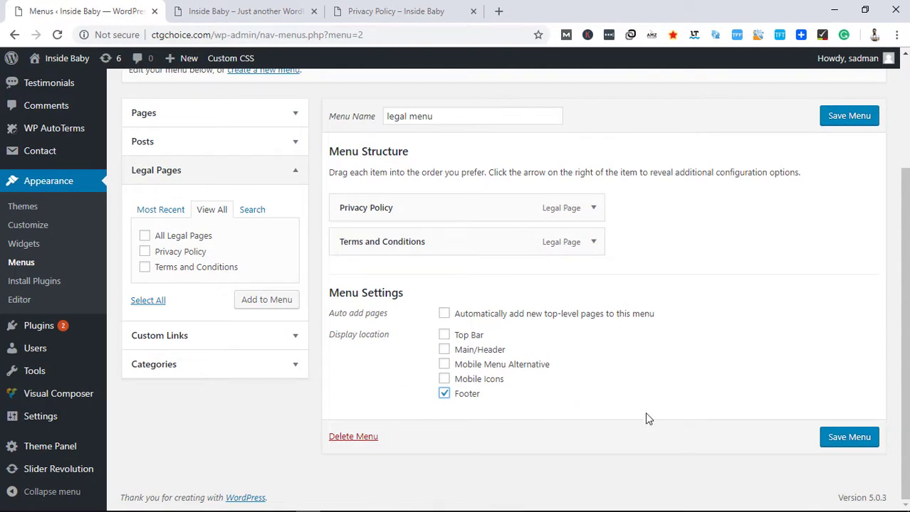
{"action": "left_click", "coordinate": [842, 437]}
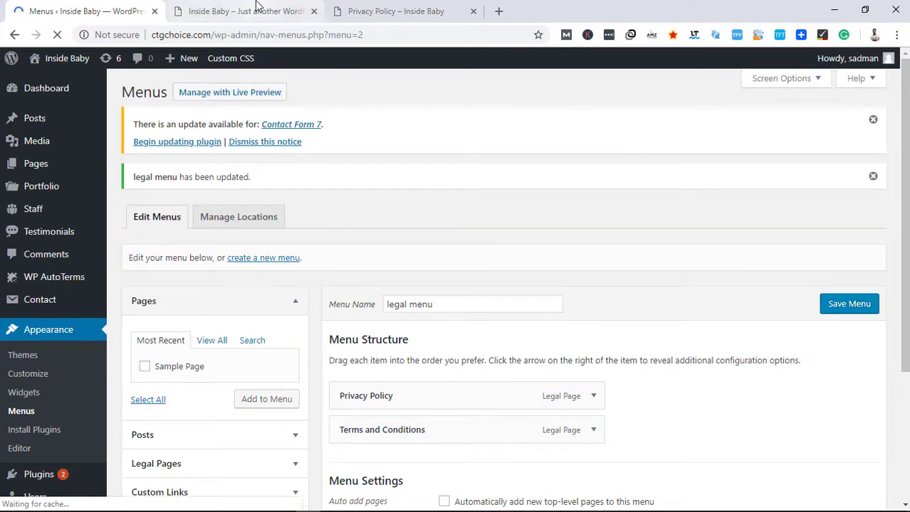
- Reload the ctgchoice.com homepage, follow the footer menu's Privacy Policy link and look through that page
{"action": "left_click", "coordinate": [258, 7]}
{"action": "left_click", "coordinate": [61, 38]}
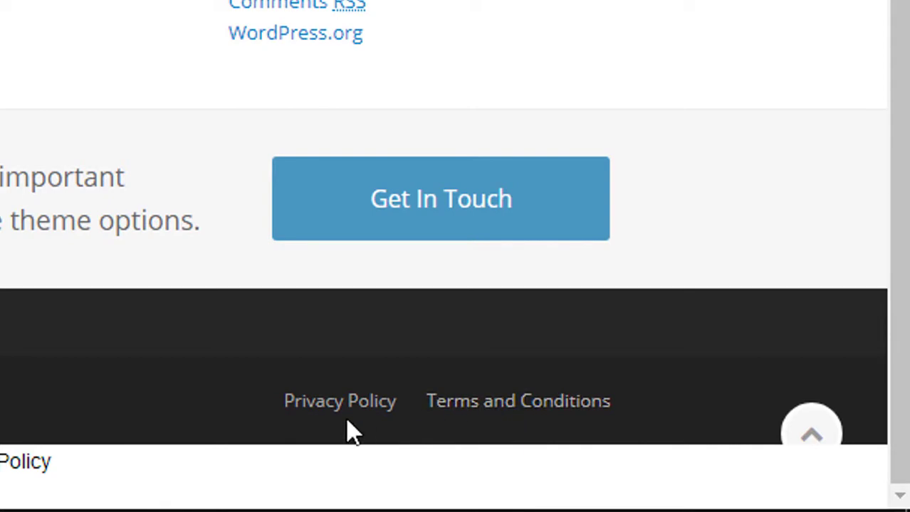
{"action": "left_click", "coordinate": [339, 401]}
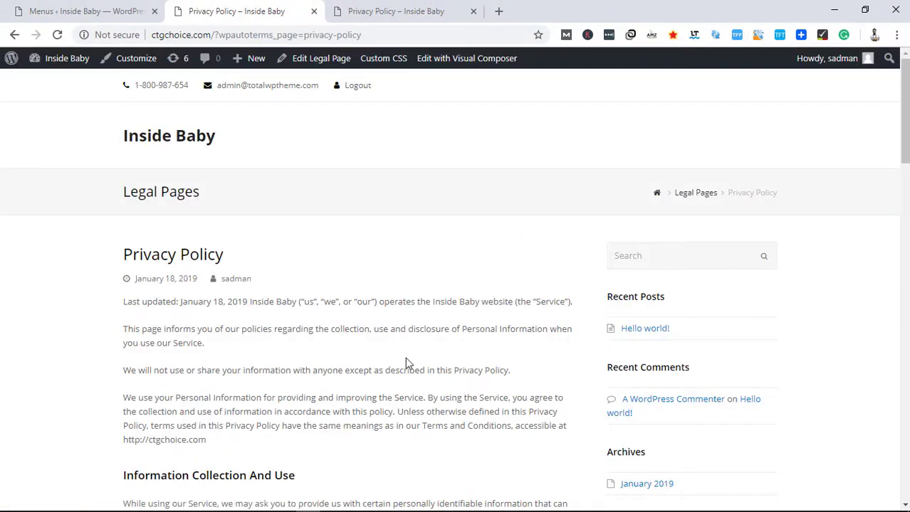
{"action": "scroll", "coordinate": [406, 359], "scroll_direction": "down", "scroll_amount": 5}
{"action": "scroll", "coordinate": [404, 356], "scroll_direction": "down", "scroll_amount": 10}
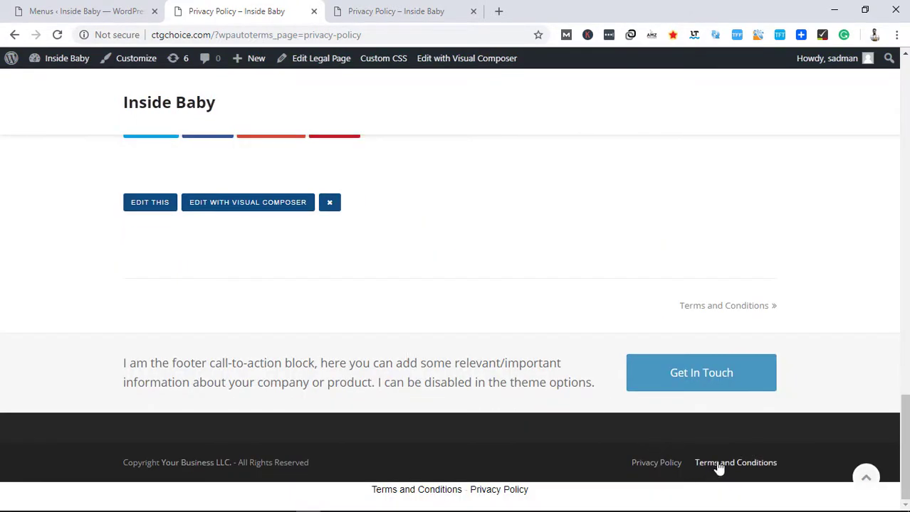
- Follow the footer menu's Terms and Conditions link and look through that page
{"action": "left_click", "coordinate": [717, 466]}
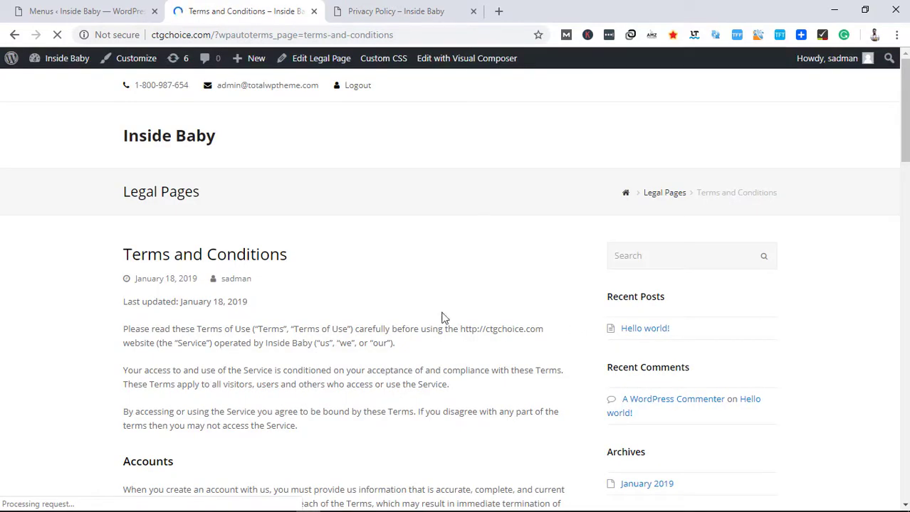
{"action": "scroll", "coordinate": [441, 318], "scroll_direction": "down", "scroll_amount": 15}
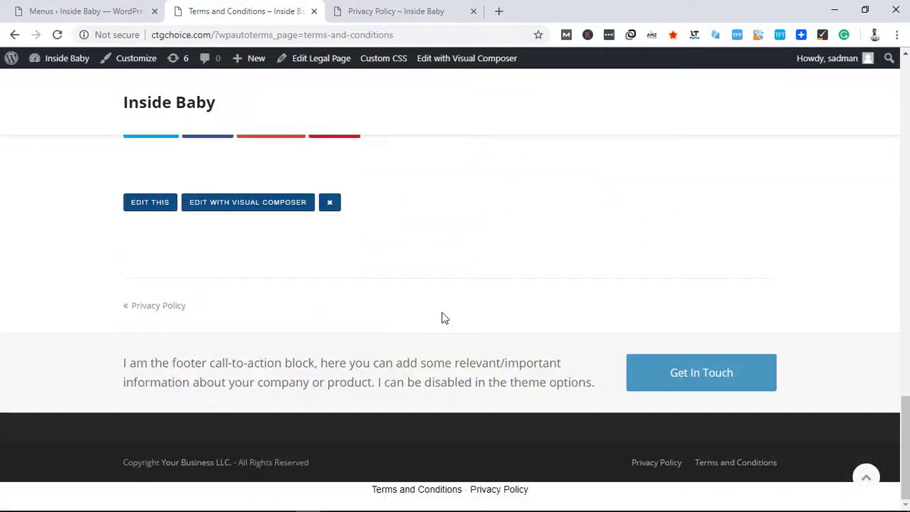
{"action": "scroll", "coordinate": [441, 318], "scroll_direction": "up", "scroll_amount": 10}
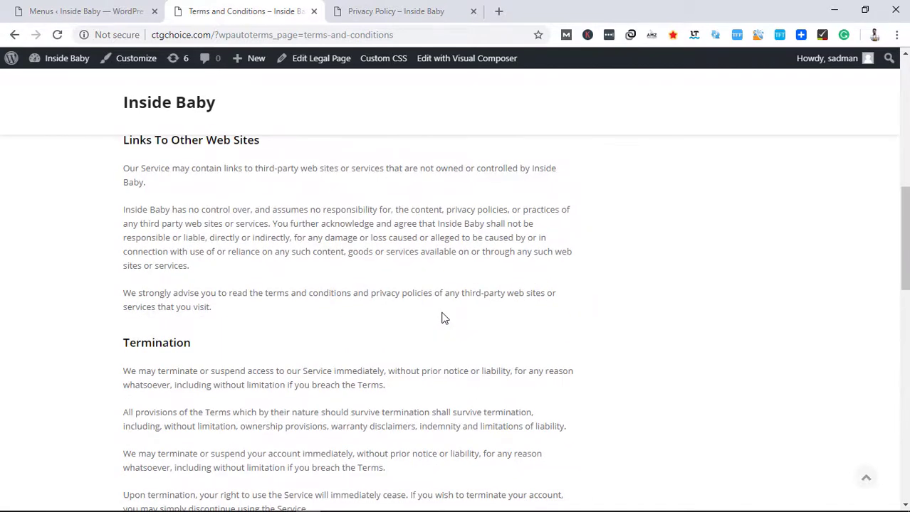
{"action": "scroll", "coordinate": [442, 318], "scroll_direction": "up", "scroll_amount": 10}
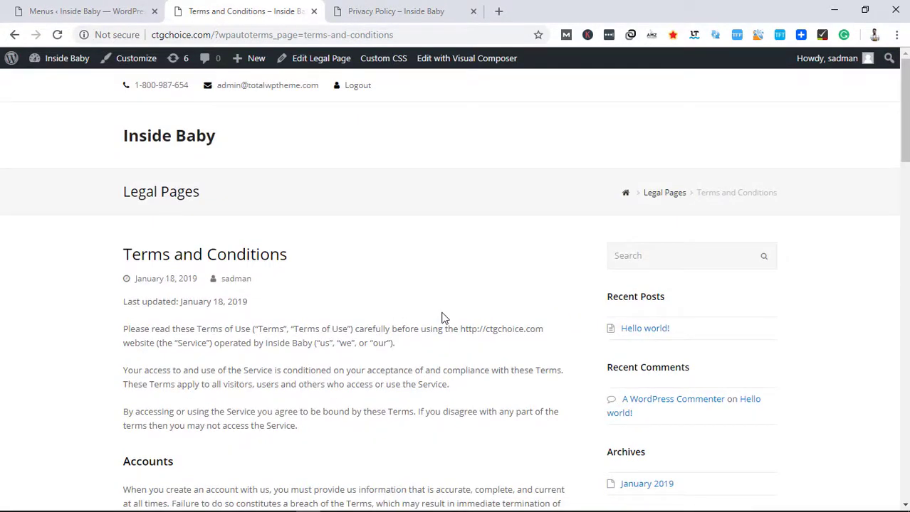